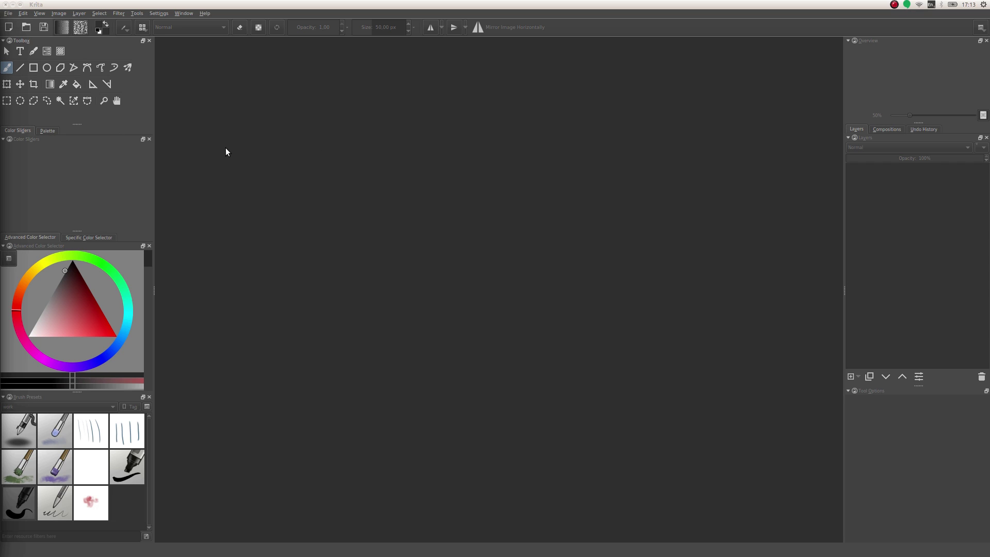
# - Create a new custom document of 2000 by 1500 px at 300 ppi in 8-bit RGB
pyautogui.click(8, 14)
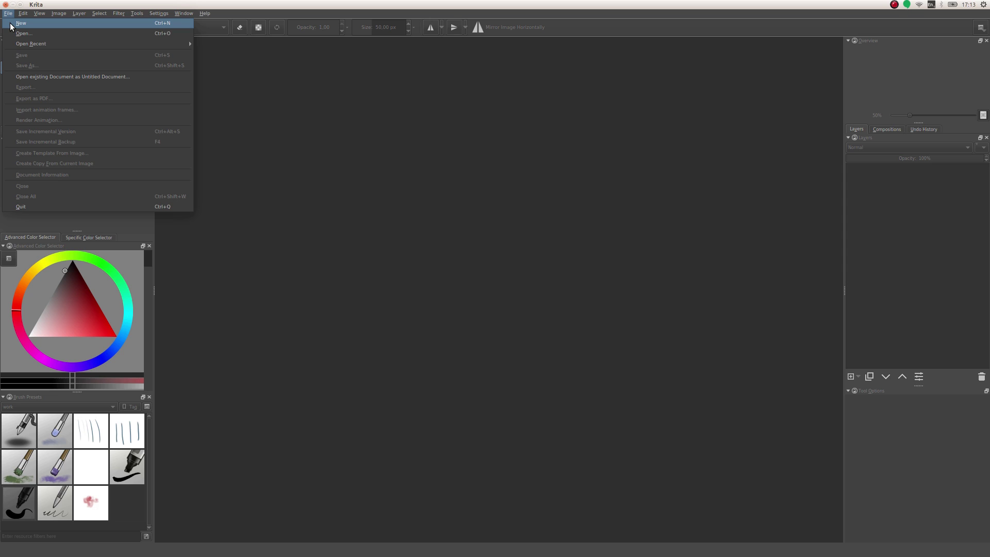
pyautogui.click(10, 24)
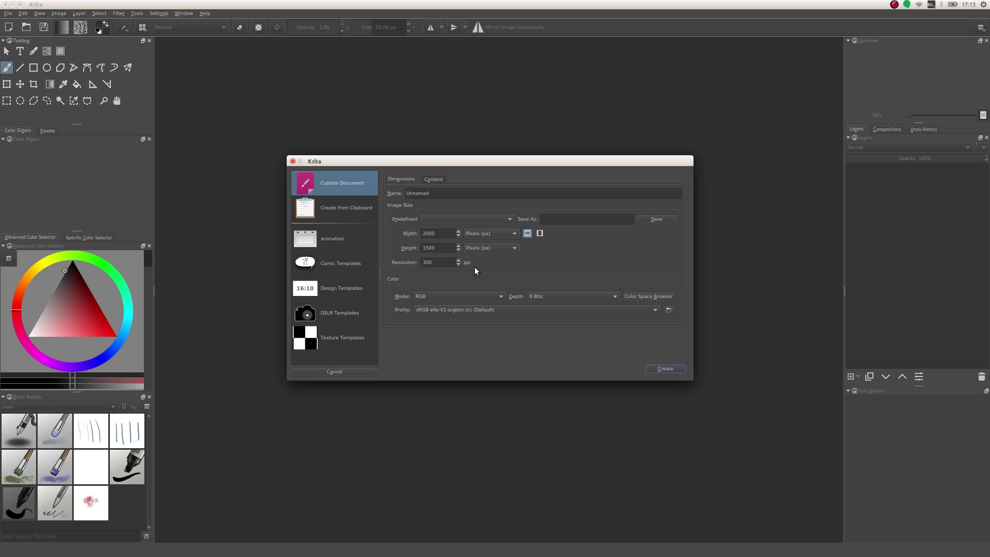
pyautogui.click(665, 368)
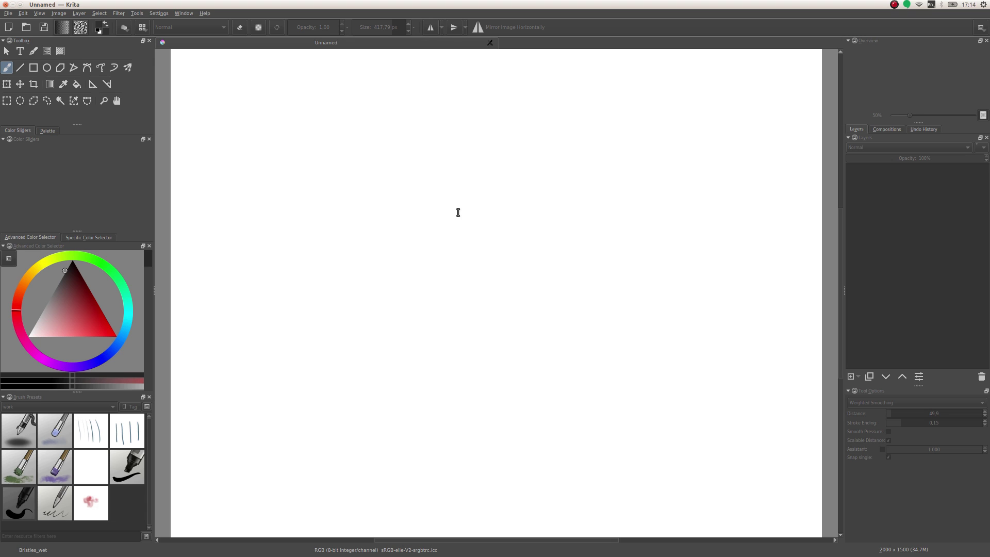
# - Switch the interface to the Animation workspace
pyautogui.moveTo(491, 240); pyautogui.dragTo(471, 258)
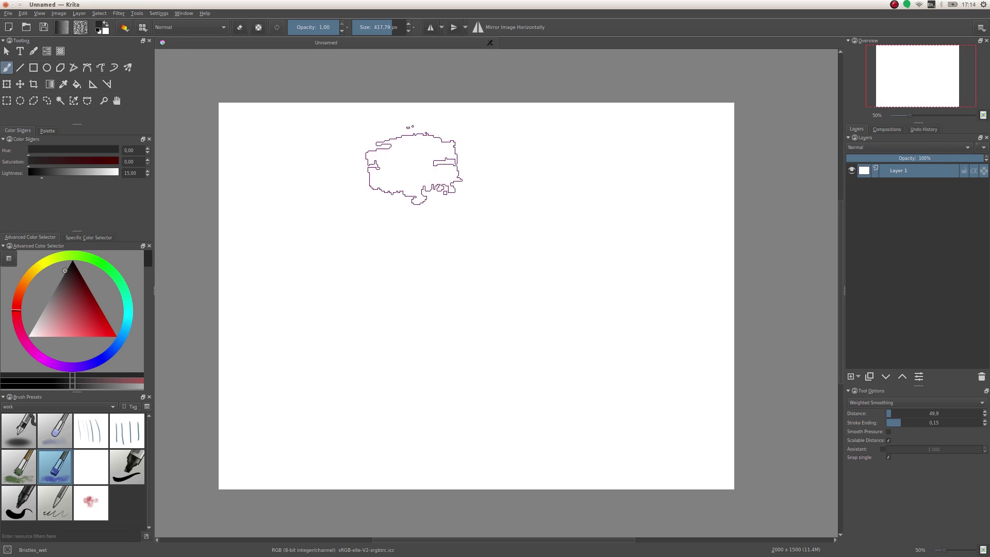
pyautogui.moveTo(533, 285); pyautogui.dragTo(522, 304)
pyautogui.scroll(2, 523, 309)
pyautogui.scroll(-2, 510, 307)
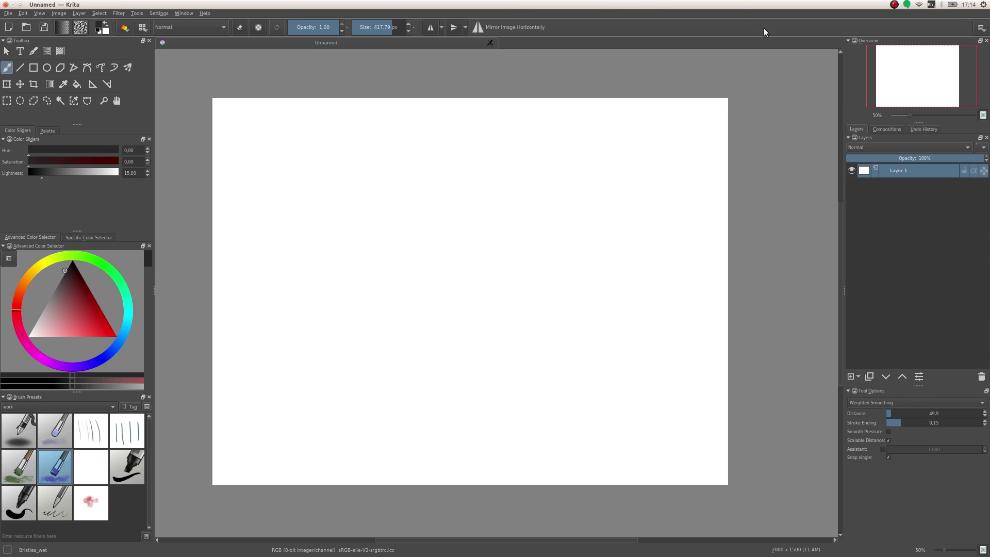
pyautogui.click(980, 27)
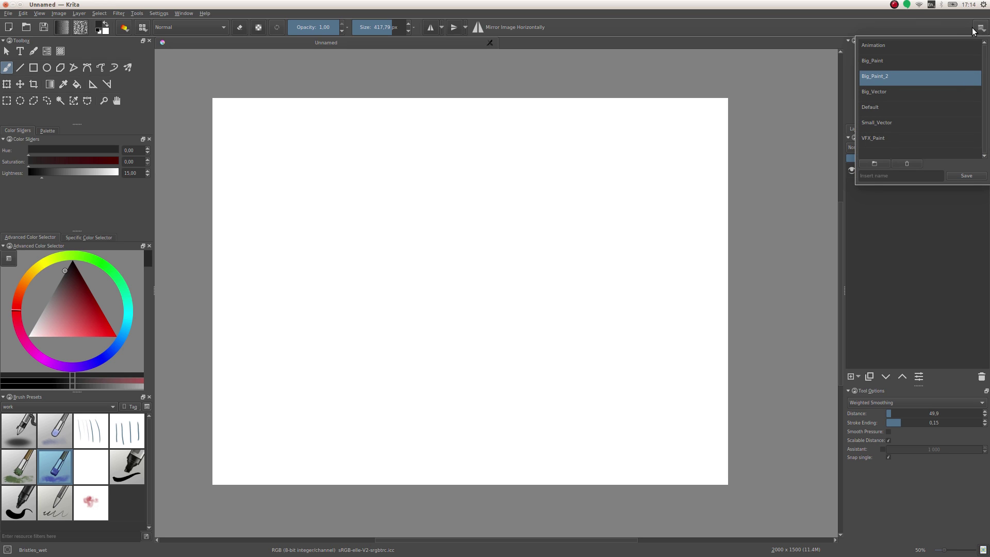
pyautogui.click(901, 45)
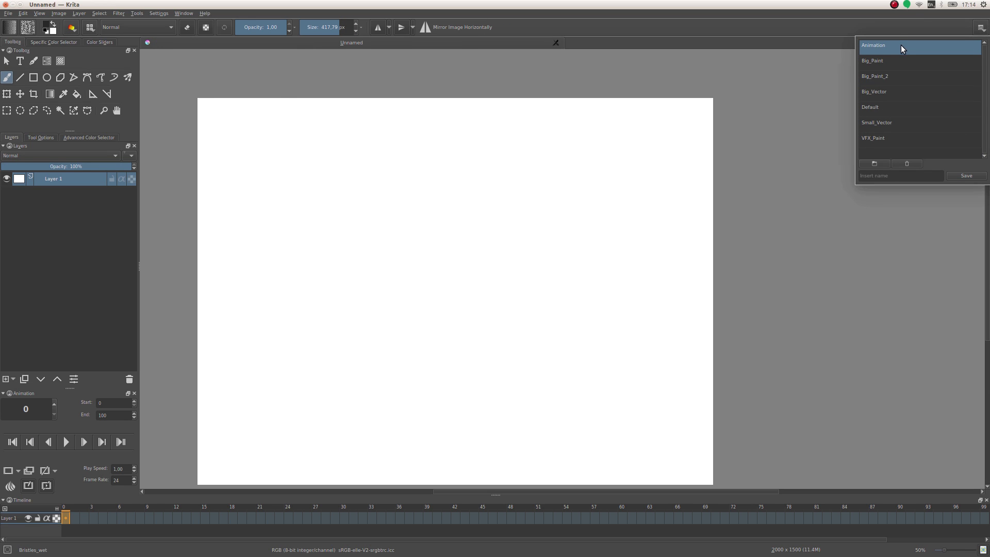
pyautogui.click(981, 28)
# - Enlarge the Timeline docker vertically and fit the whole canvas into the remaining view
pyautogui.moveTo(568, 157)
pyautogui.mouseDown()
pyautogui.moveTo(577, 145)
pyautogui.moveTo(616, 146)
pyautogui.mouseUp()
pyautogui.moveTo(495, 275); pyautogui.dragTo(488, 274)
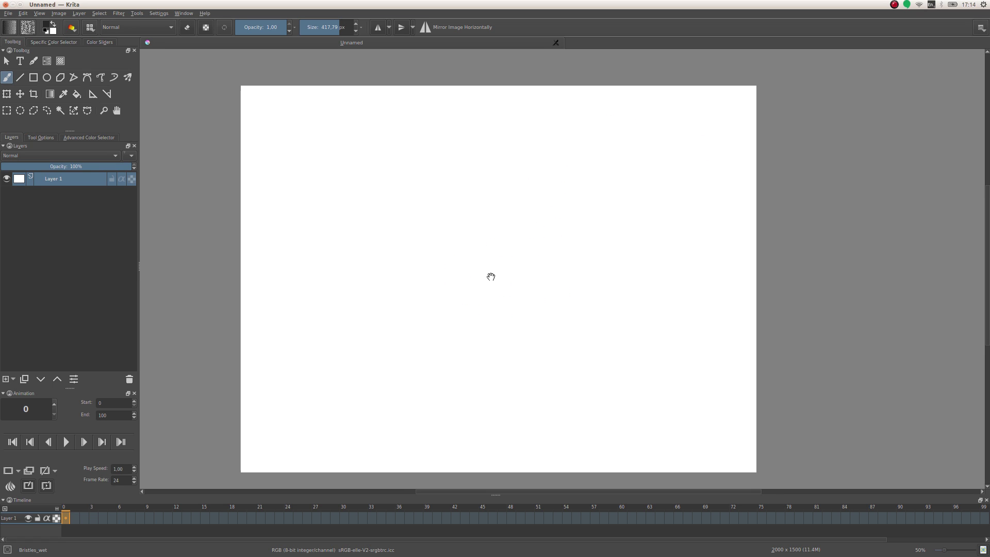
pyautogui.scroll(1, 489, 274)
pyautogui.scroll(-1, 407, 261)
pyautogui.moveTo(412, 261); pyautogui.dragTo(453, 266)
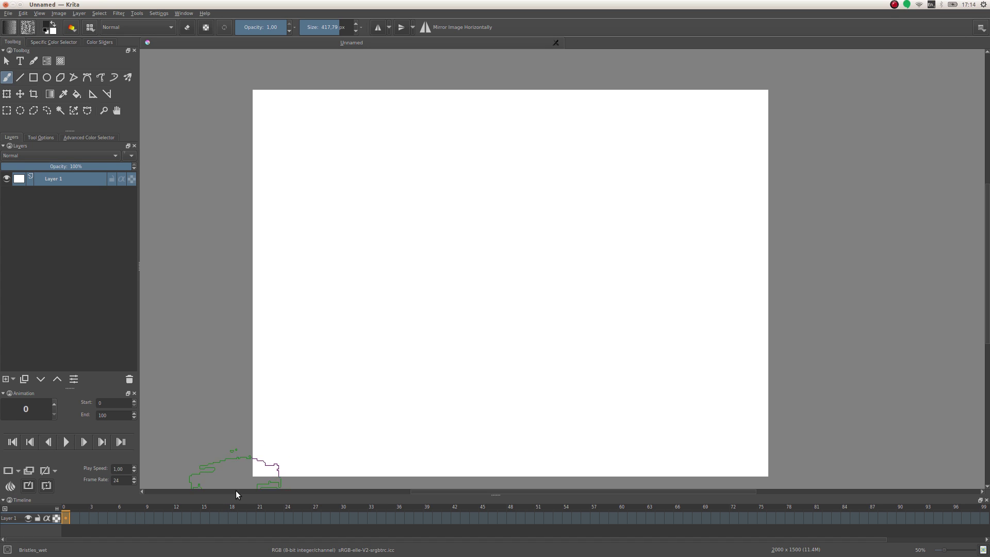
pyautogui.moveTo(238, 500); pyautogui.dragTo(242, 431)
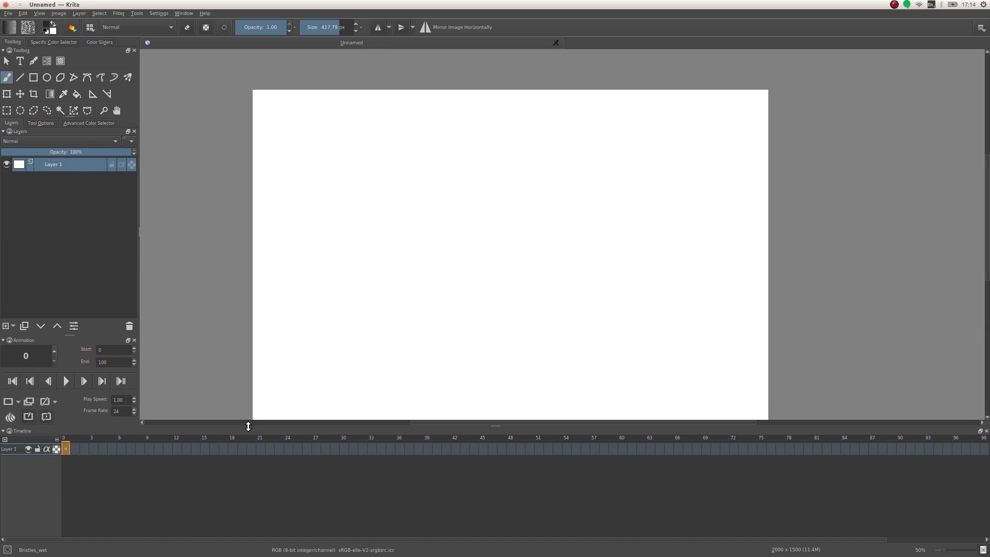
pyautogui.moveTo(373, 227); pyautogui.dragTo(387, 185)
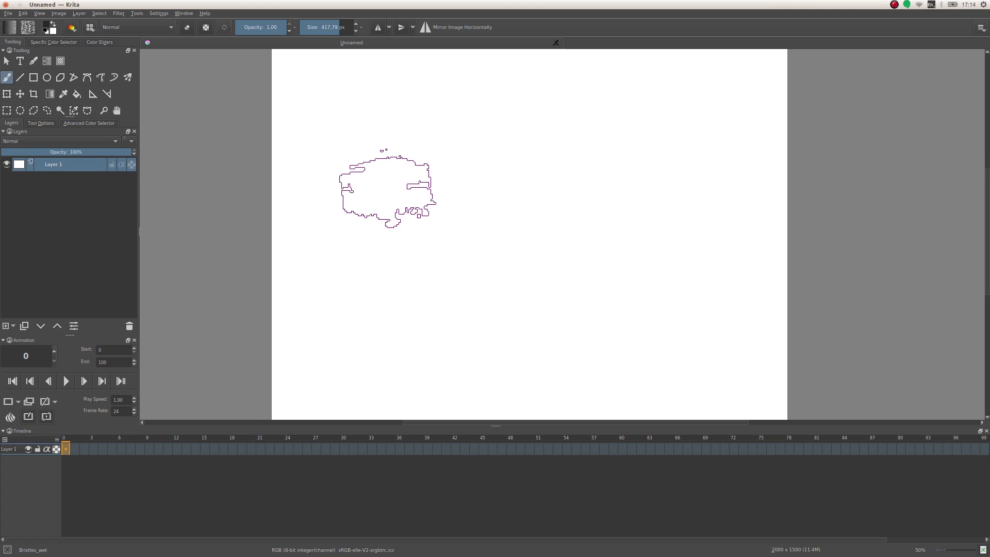
pyautogui.scroll(-1, 392, 190)
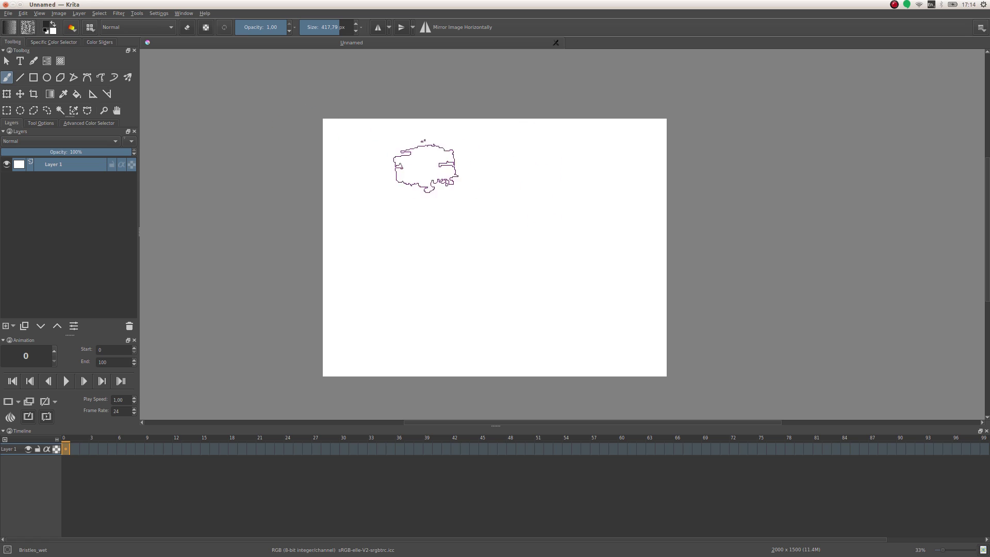
# - Show the Brush Presets docker, keeping the work tag selected
pyautogui.click(153, 13)
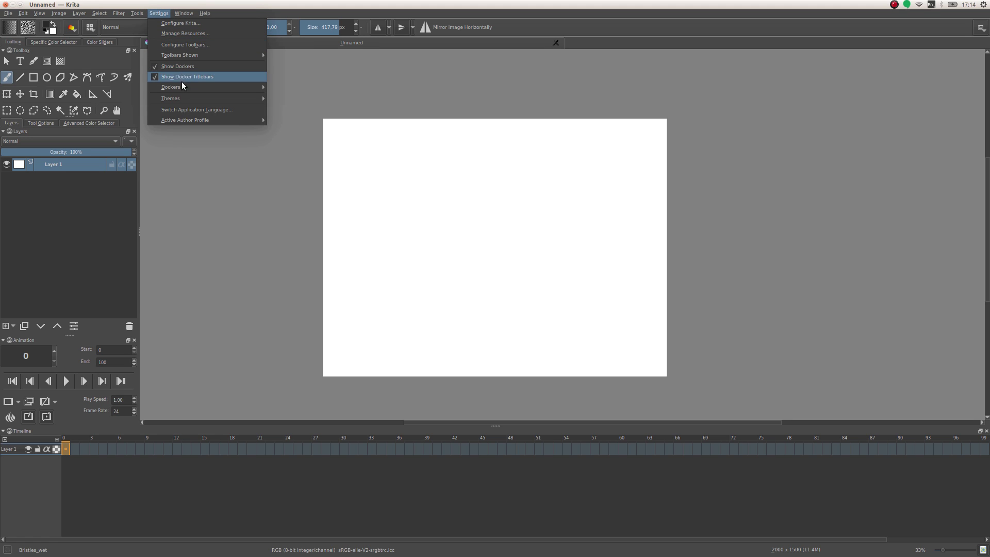
pyautogui.moveTo(184, 88)
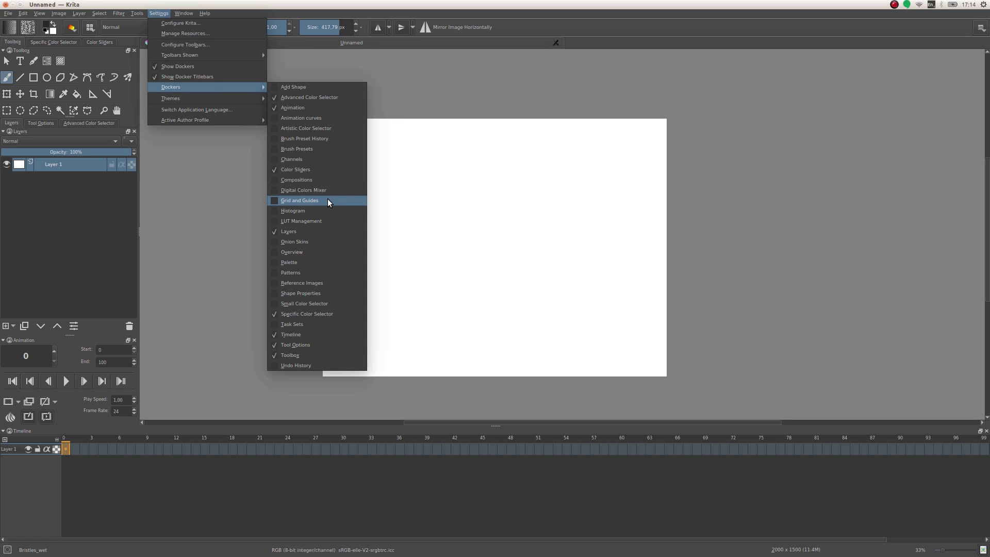
pyautogui.click(317, 148)
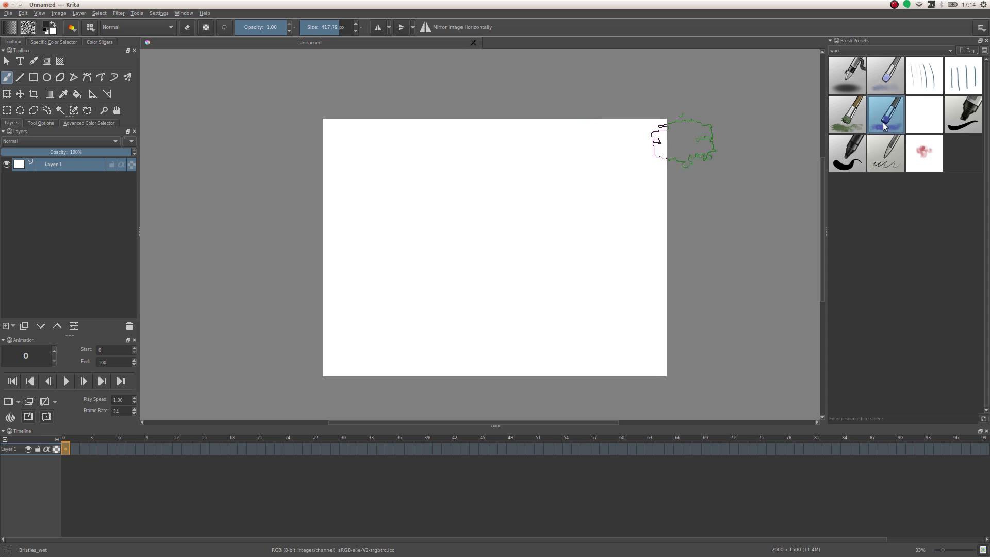
pyautogui.click(866, 51)
pyautogui.click(884, 297)
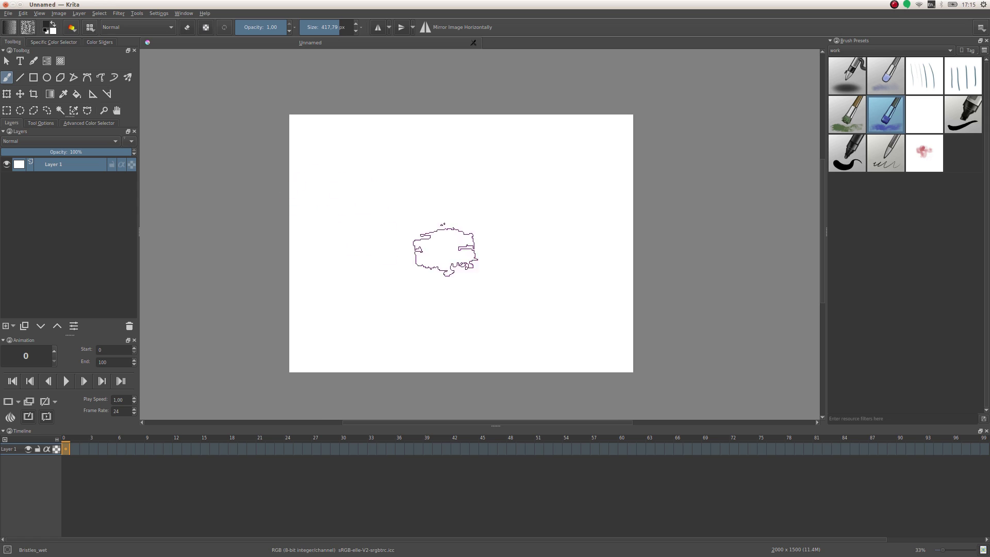
pyautogui.moveTo(558, 254); pyautogui.dragTo(535, 212)
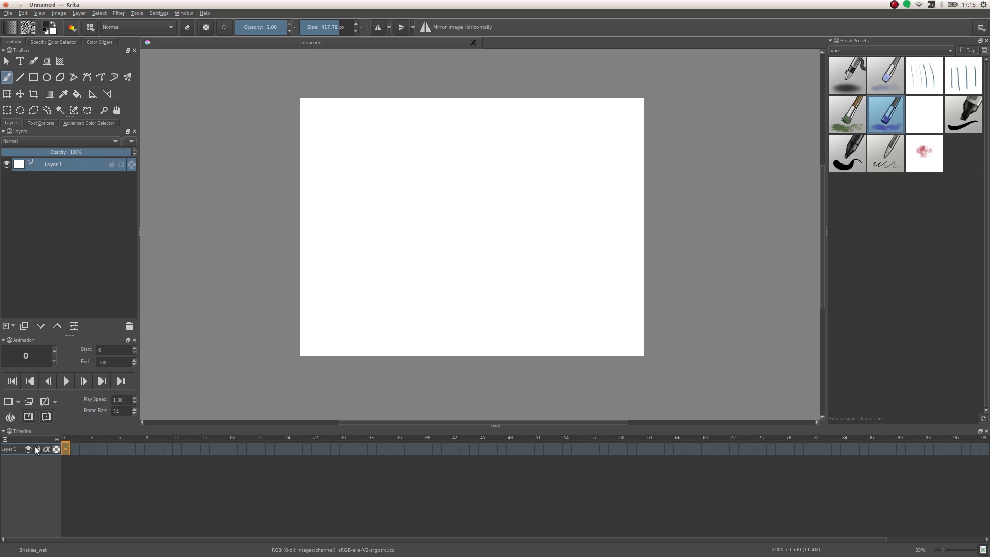
# - Scrub the timeline out to frame 25, zoom its frame ruler out slightly, and return to frame 0
pyautogui.moveTo(66, 448); pyautogui.dragTo(292, 453)
pyautogui.hotkey('ctrl', 'z')
pyautogui.click(73, 449)
pyautogui.moveTo(72, 438); pyautogui.dragTo(366, 484)
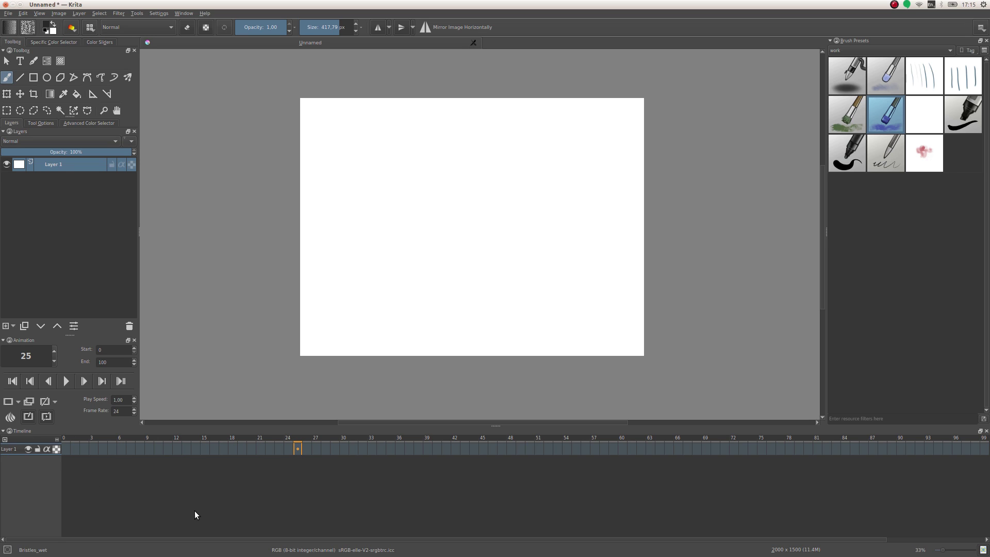
pyautogui.moveTo(57, 438)
pyautogui.mouseDown()
pyautogui.moveTo(73, 438)
pyautogui.moveTo(39, 441)
pyautogui.moveTo(79, 441)
pyautogui.moveTo(62, 388)
pyautogui.moveTo(61, 485)
pyautogui.moveTo(57, 437)
pyautogui.mouseUp()
pyautogui.moveTo(137, 439); pyautogui.dragTo(72, 440)
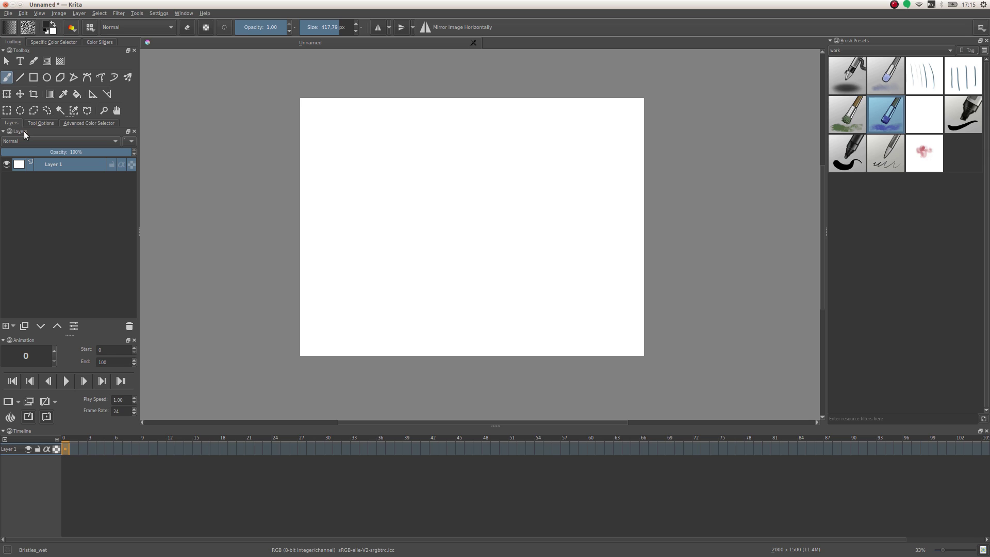
# - Add a paint layer above Layer 1 and alternate the selection between both layers to compare their timeline rows
pyautogui.click(6, 326)
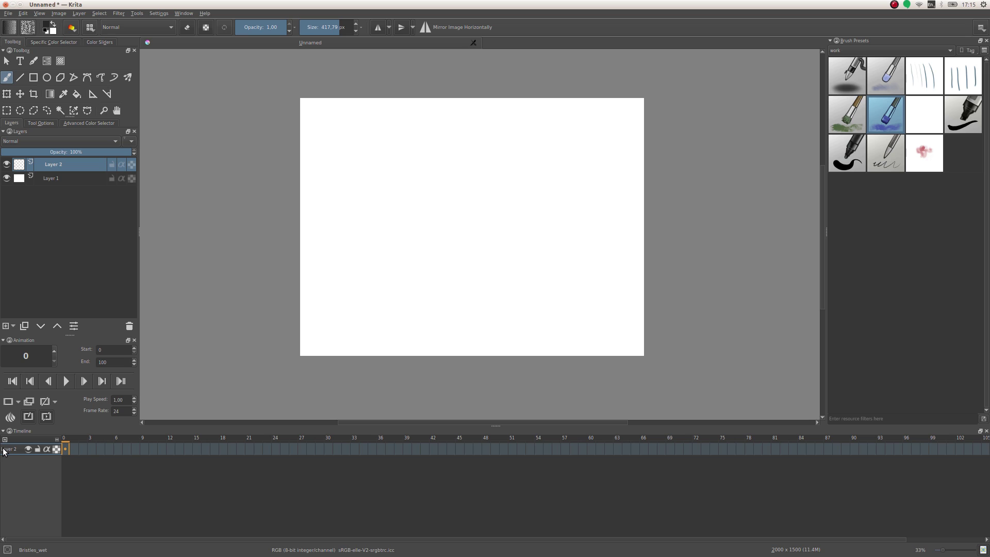
pyautogui.click(72, 177)
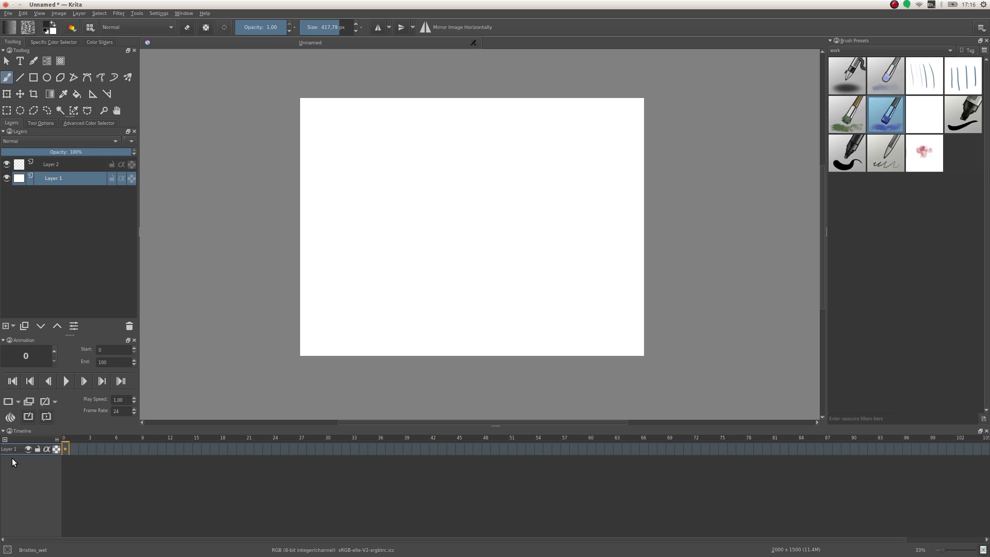
pyautogui.click(46, 164)
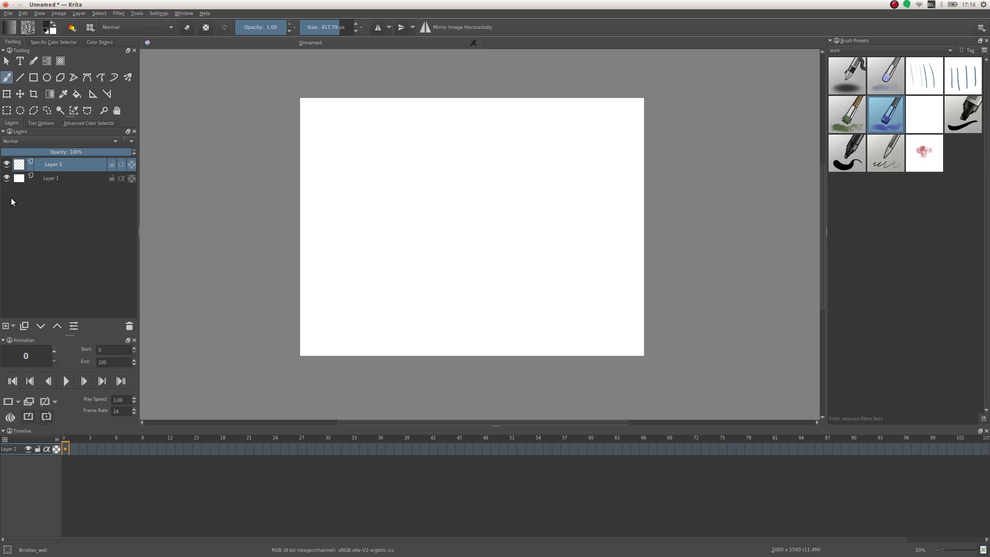
pyautogui.click(44, 178)
pyautogui.click(49, 163)
pyautogui.click(71, 173)
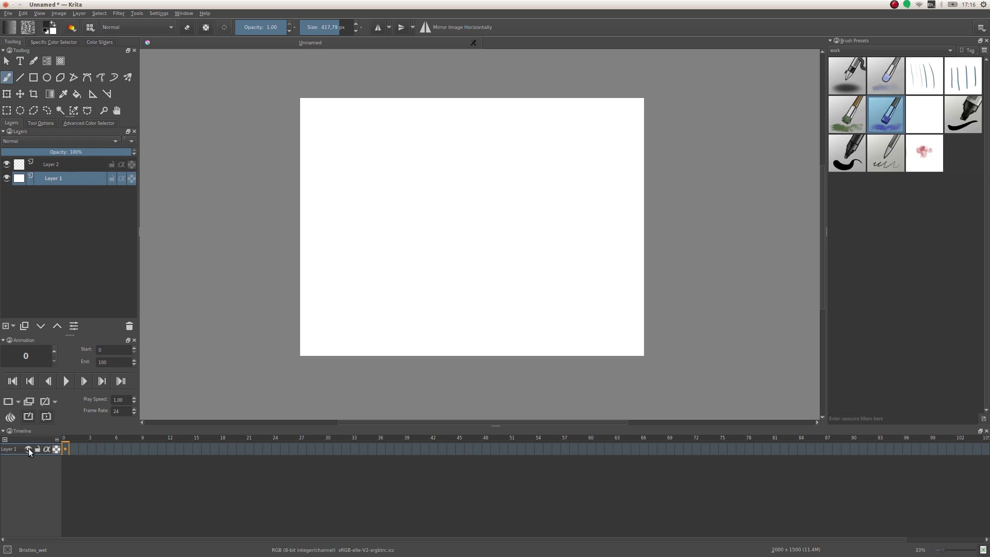
# - Add the existing Layer 1 to the timeline so it stays listed there
pyautogui.click(5, 440)
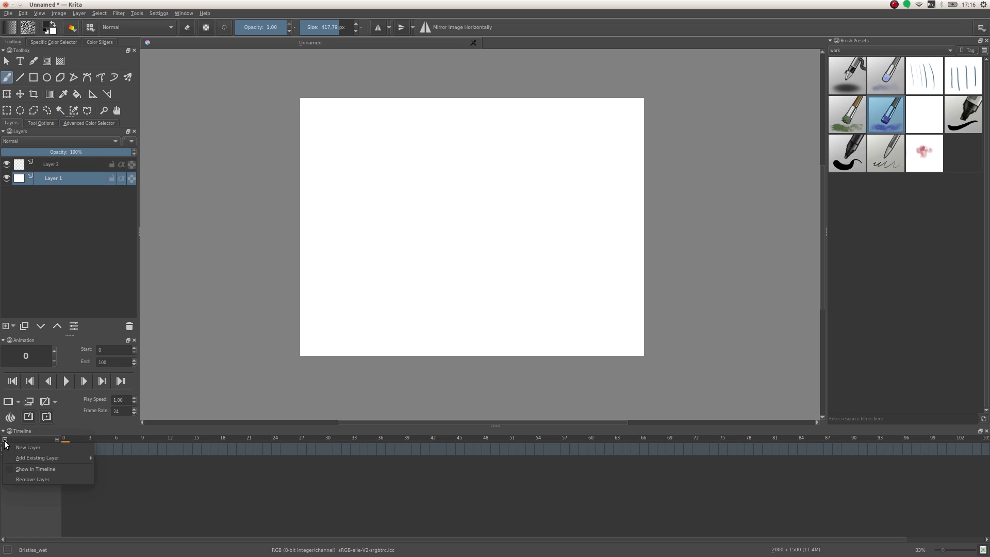
pyautogui.moveTo(29, 458)
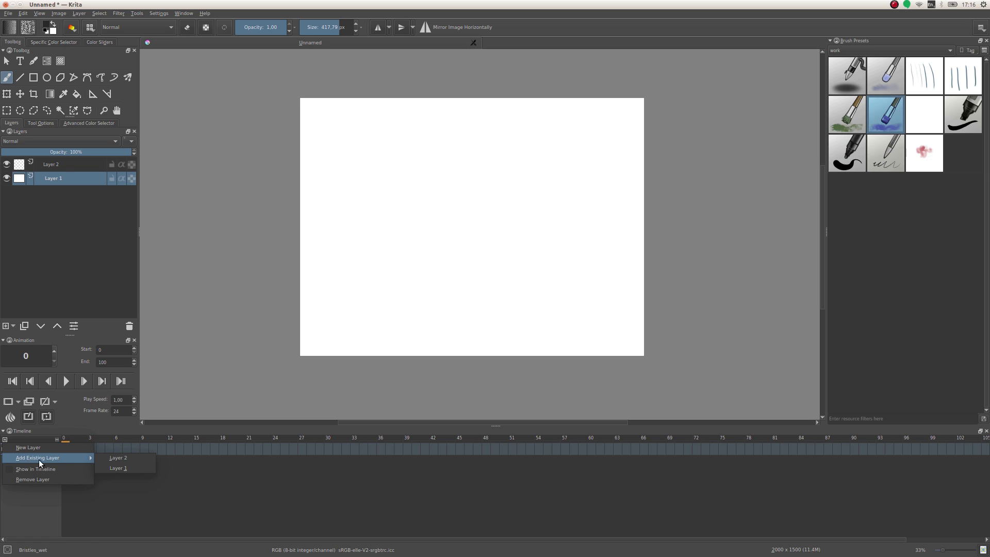
pyautogui.click(115, 468)
# - Switch between Layer 2 and Layer 1 to compare the timeline rows, and delete Layer 2
pyautogui.click(51, 166)
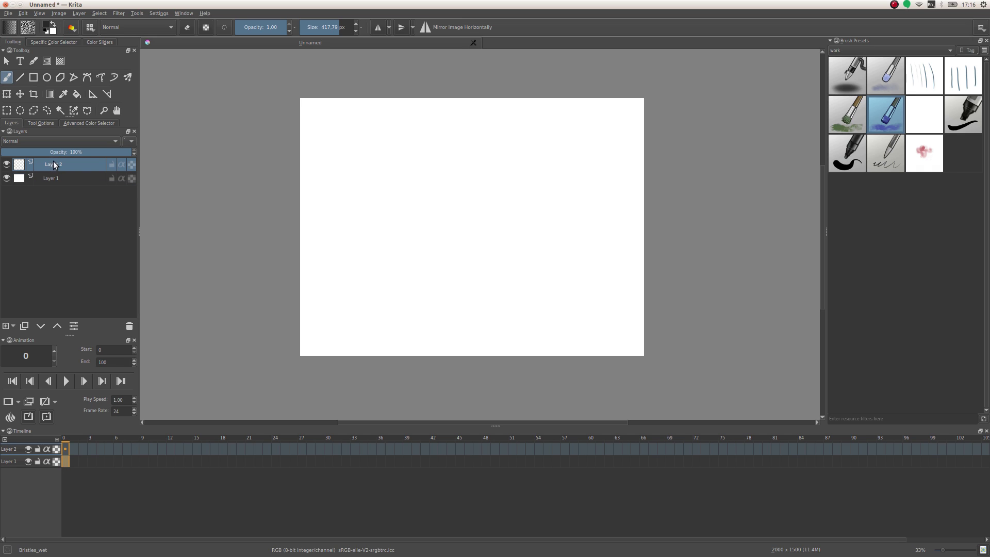
pyautogui.click(7, 459)
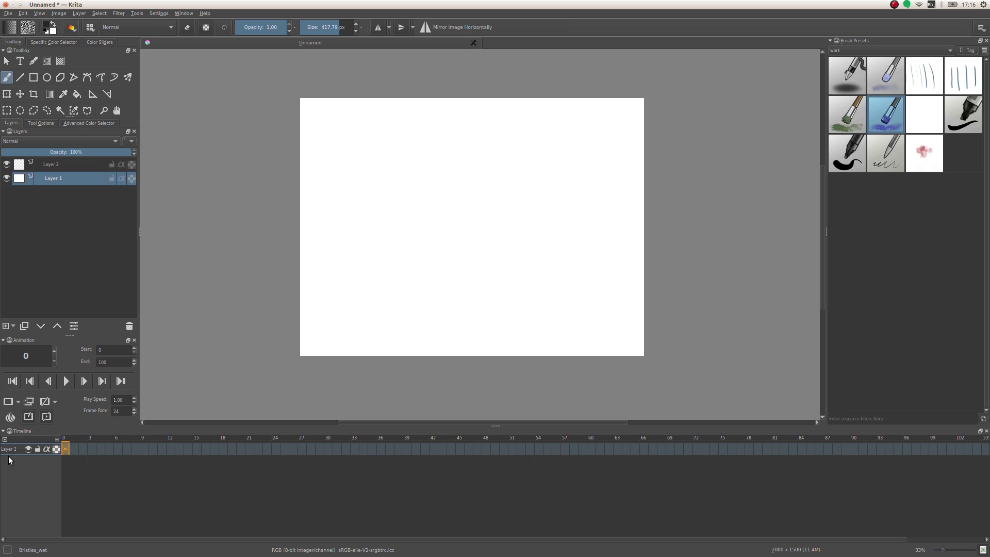
pyautogui.click(49, 170)
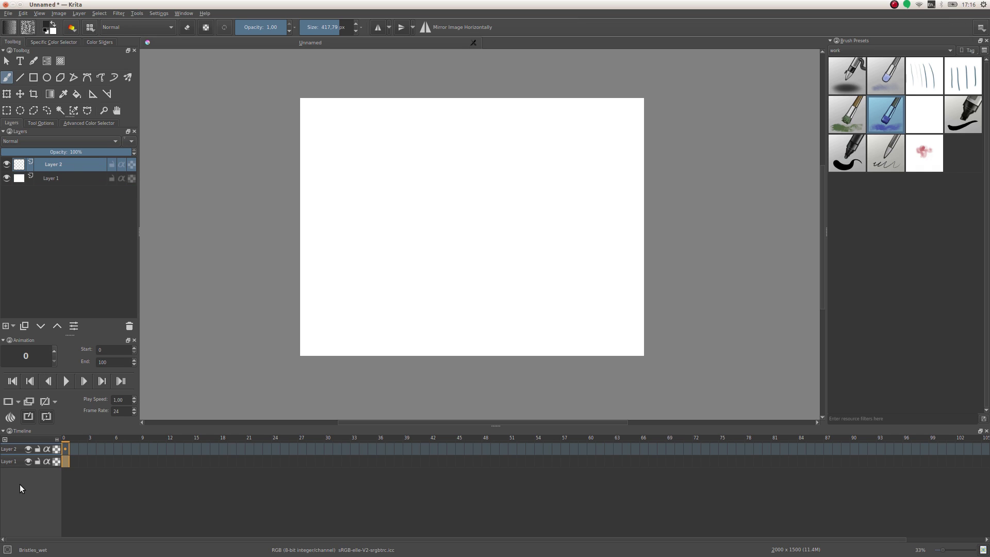
pyautogui.click(14, 458)
pyautogui.click(38, 168)
pyautogui.click(129, 327)
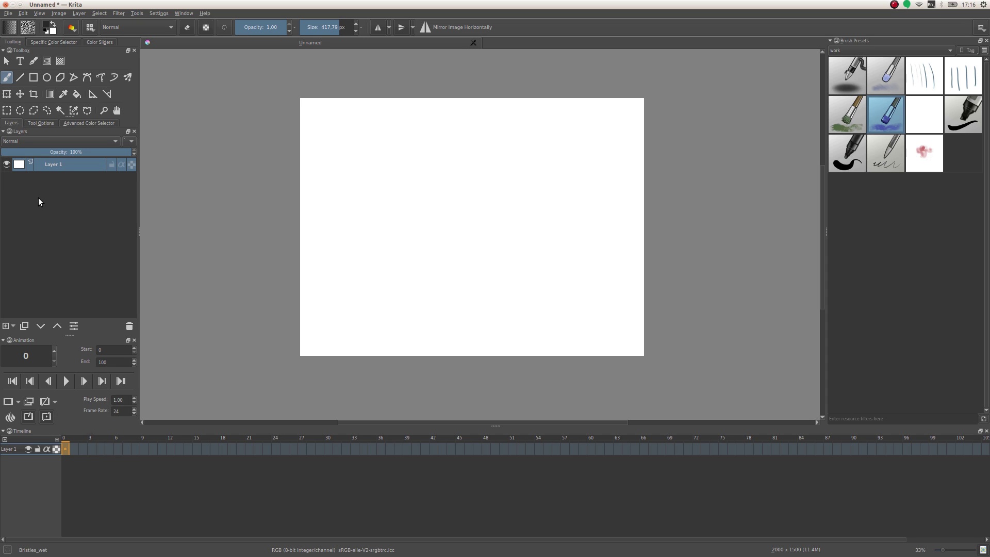
# - Add a new layer through the timeline and bring up the brush's tool options in place of the layer list
pyautogui.click(5, 440)
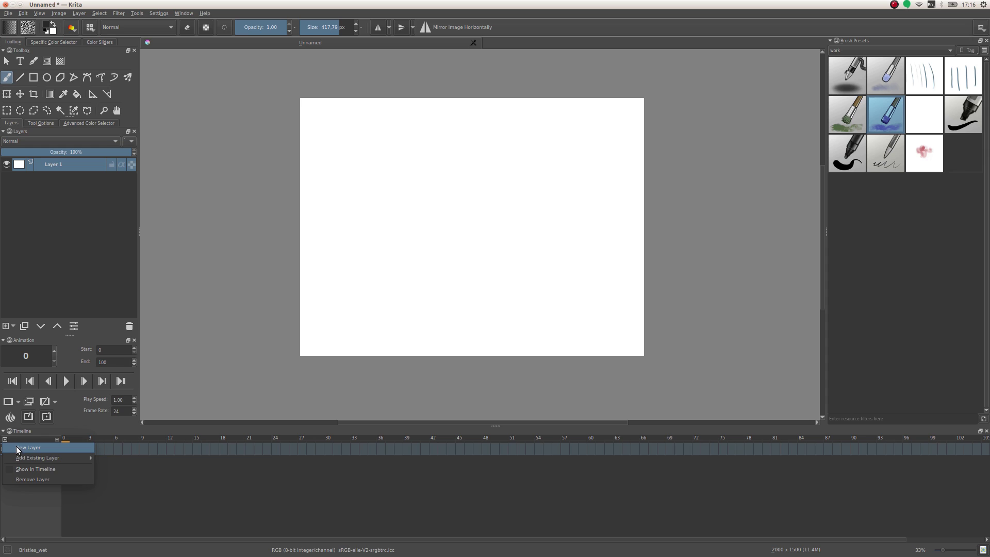
pyautogui.click(17, 447)
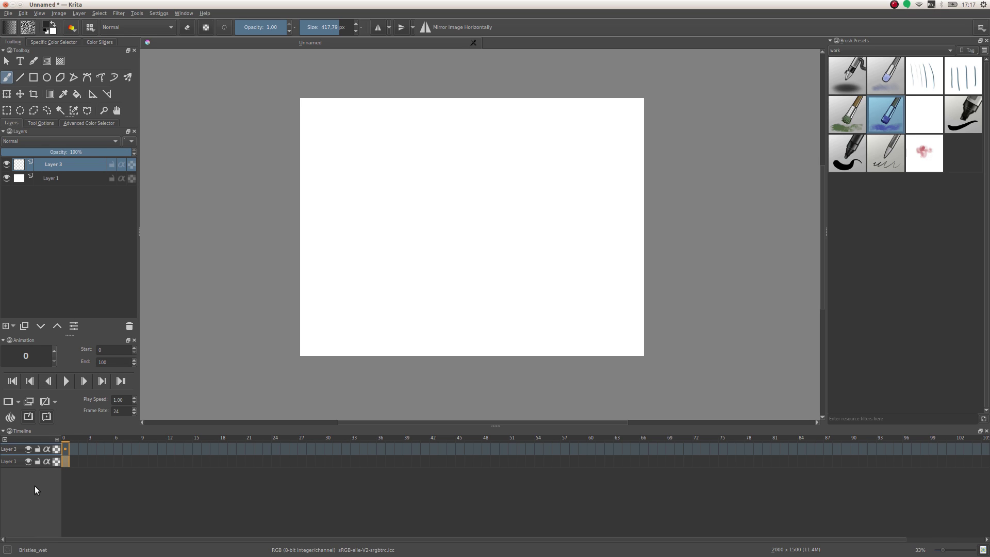
pyautogui.click(38, 140)
pyautogui.click(38, 132)
pyautogui.click(39, 123)
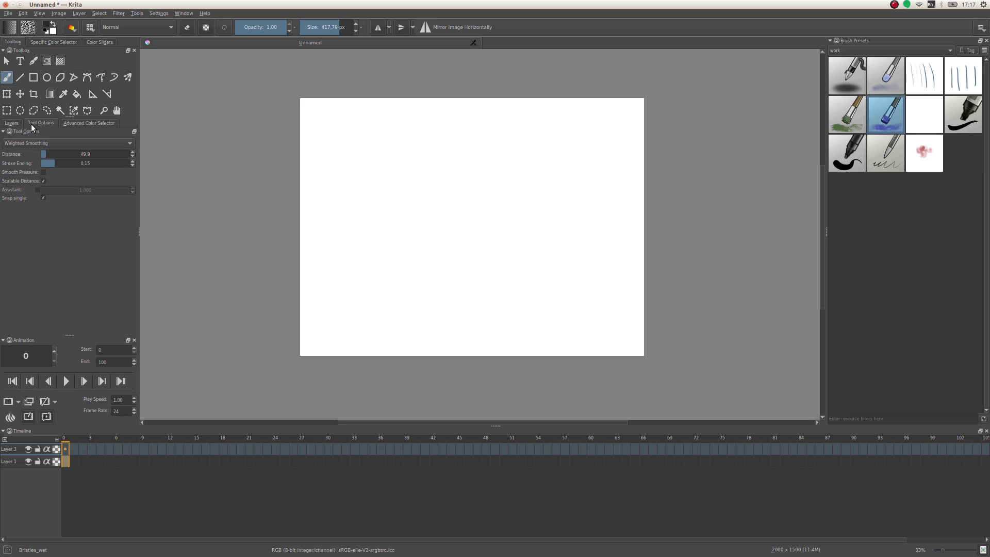
# - Alternate the active layer between Layer 1 and Layer 3 in the timeline, ending on Layer 1
pyautogui.click(12, 461)
pyautogui.click(12, 450)
pyautogui.click(6, 462)
pyautogui.click(8, 450)
pyautogui.click(9, 461)
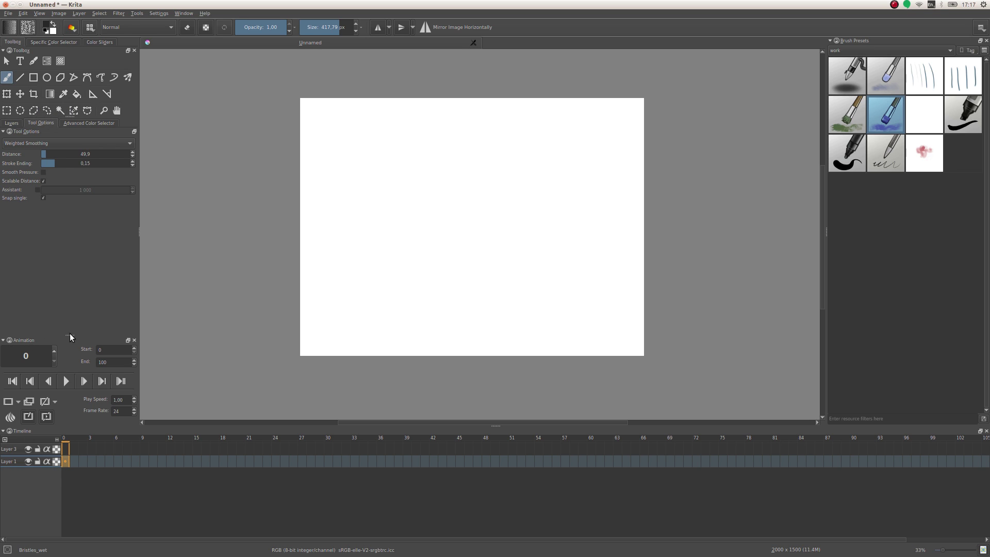
# - Enlarge the Animation docker and move the current frame along the timeline, ending on frame 5
pyautogui.moveTo(72, 336); pyautogui.dragTo(69, 287)
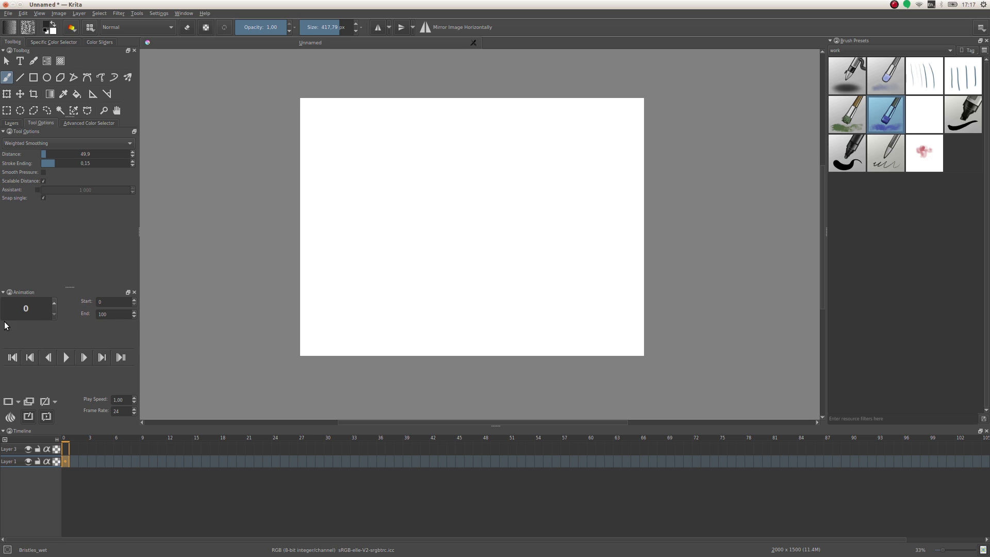
pyautogui.doubleClick(15, 305)
pyautogui.write('9')
pyautogui.click(149, 446)
pyautogui.moveTo(148, 446); pyautogui.dragTo(65, 450)
pyautogui.moveTo(235, 456); pyautogui.dragTo(433, 458)
pyautogui.click(112, 461)
# - Go through the Animation docker's start, end, play speed, frame rate and frame-management controls
pyautogui.write('0')
pyautogui.press('Tab')
pyautogui.doubleClick(107, 302)
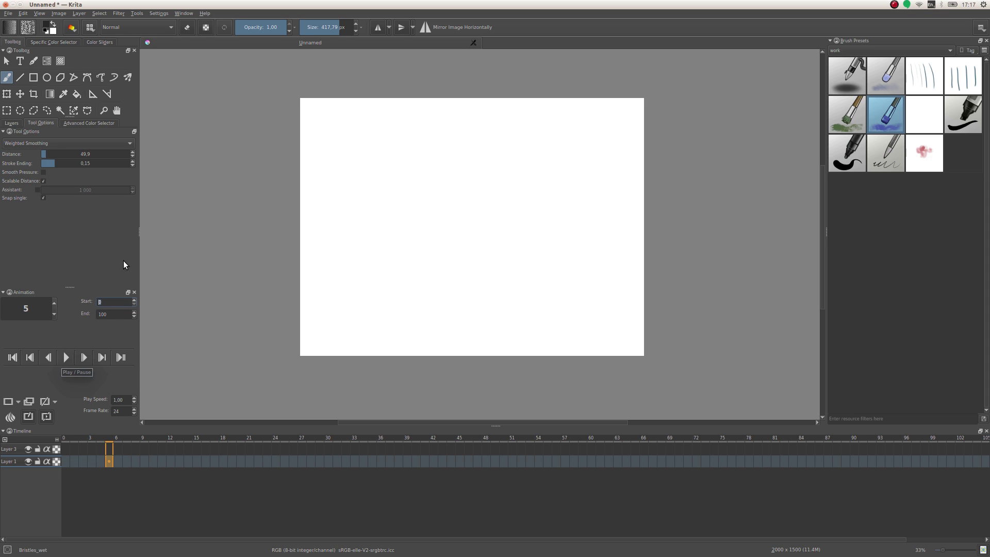
pyautogui.doubleClick(111, 314)
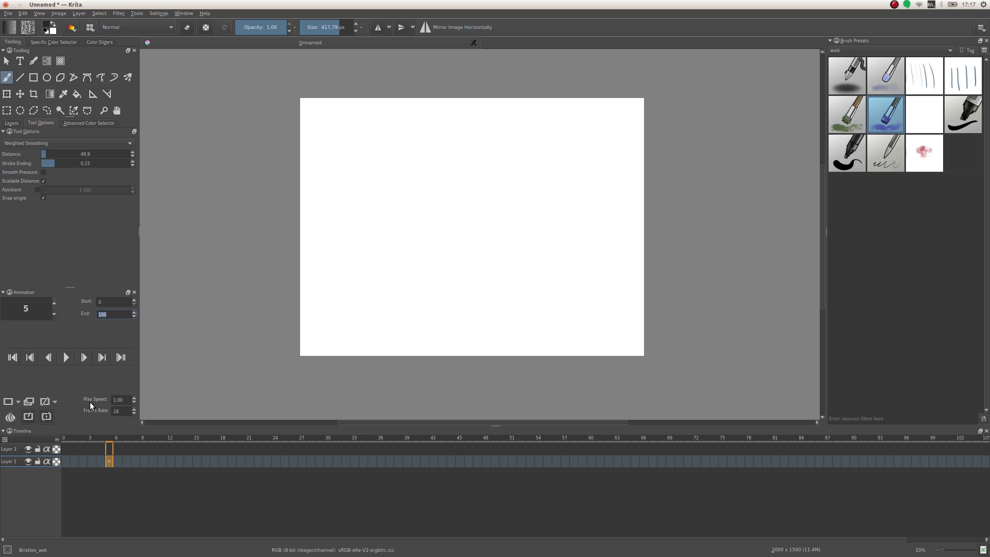
pyautogui.moveTo(121, 401); pyautogui.dragTo(105, 403)
pyautogui.hotkey('shift', 'Tab')
pyautogui.press('Tab')
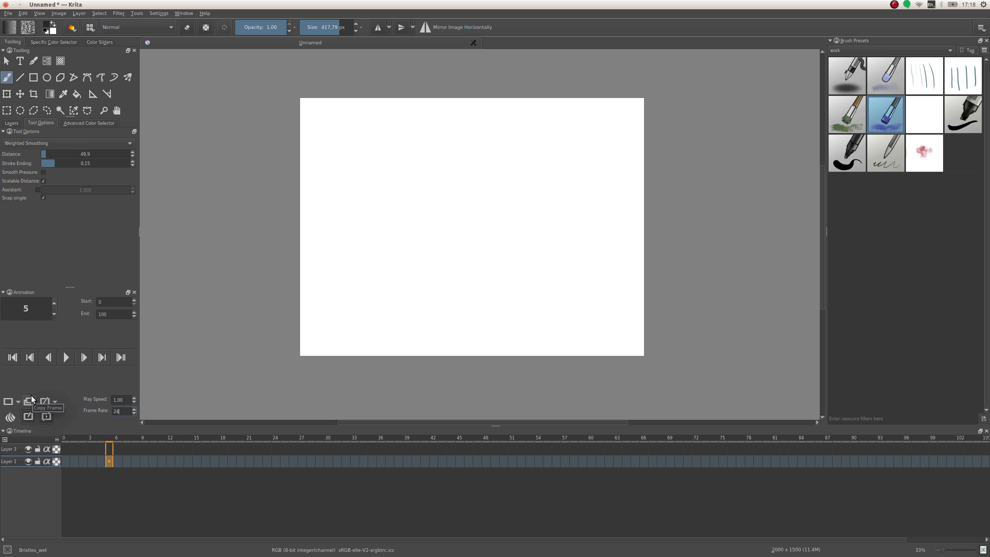
pyautogui.click(48, 398)
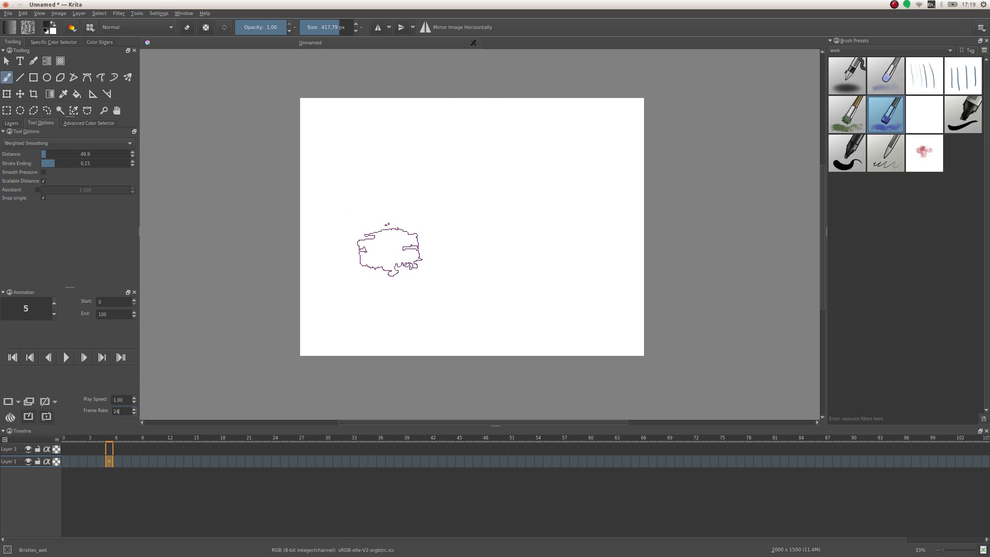
# - Select different frames on Layer 3's timeline row, ending on frame 9
pyautogui.click(109, 448)
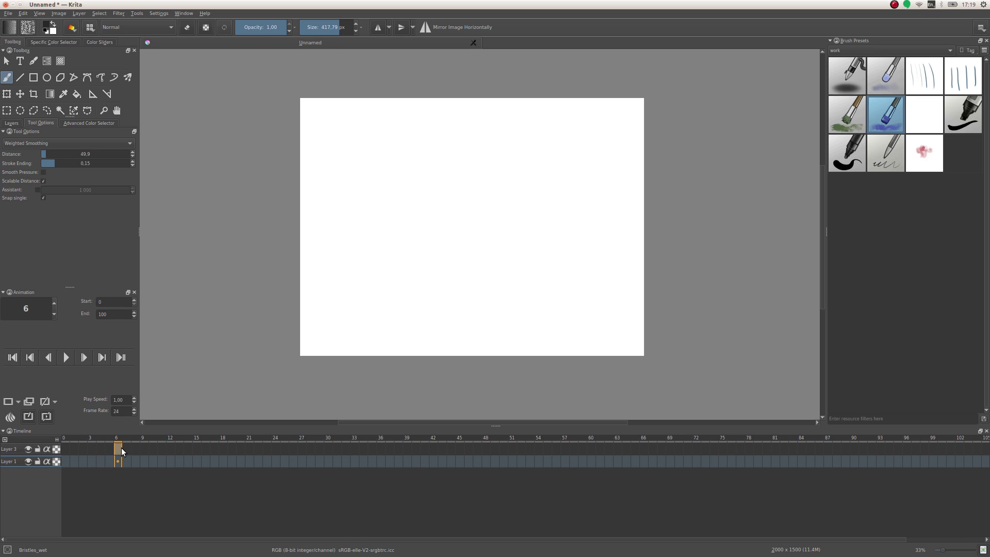
pyautogui.click(81, 450)
pyautogui.click(146, 449)
# - Open the Onion Skins docker and place it as a floating window over the canvas's lower-left edge
pyautogui.click(11, 421)
pyautogui.rightClick(11, 420)
pyautogui.moveTo(1, 72); pyautogui.dragTo(242, 243)
pyautogui.moveTo(172, 241); pyautogui.dragTo(191, 271)
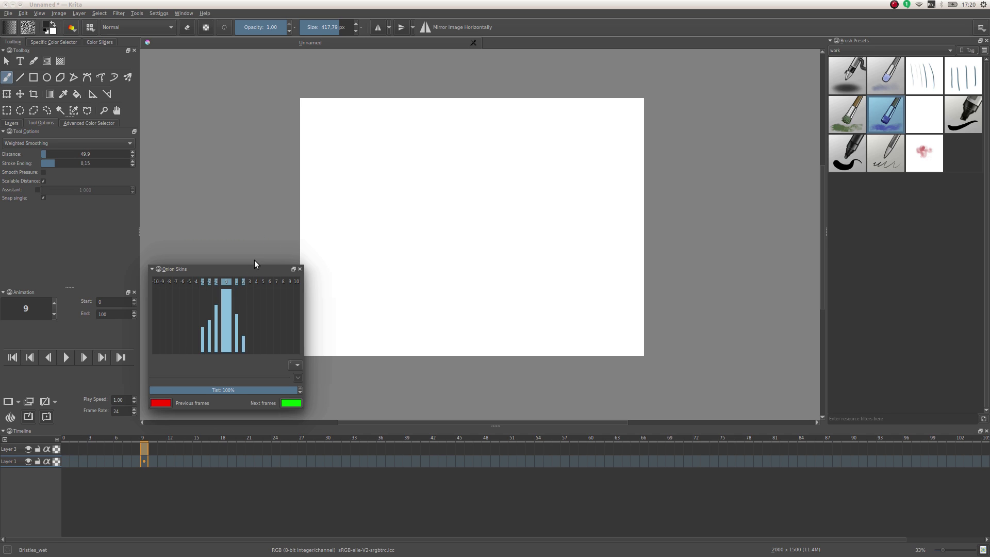
pyautogui.moveTo(228, 270); pyautogui.dragTo(241, 244)
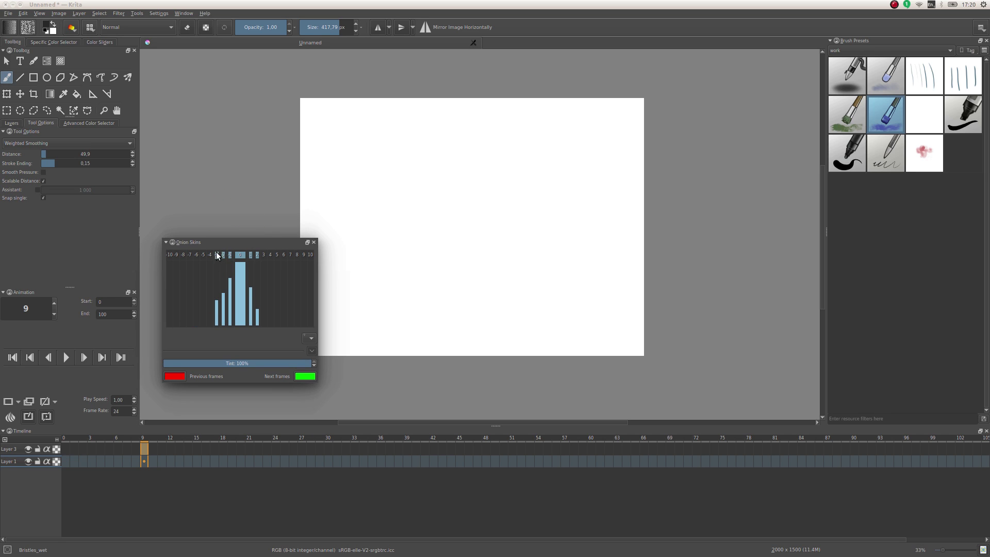
# - Switch the onion skin levels for the second and third previous frames off and back on
pyautogui.click(216, 253)
pyautogui.click(223, 253)
pyautogui.click(215, 253)
pyautogui.click(225, 303)
pyautogui.click(225, 254)
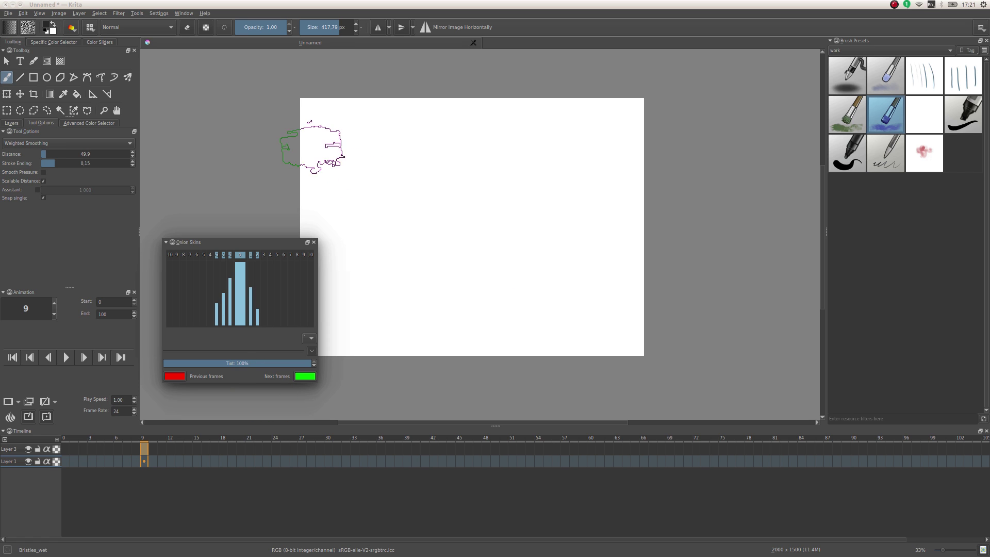
# - Dock the floating Onion Skins docker together with the Animation docker so both share the same space
pyautogui.moveTo(188, 241); pyautogui.dragTo(27, 333)
pyautogui.click(48, 294)
pyautogui.click(28, 293)
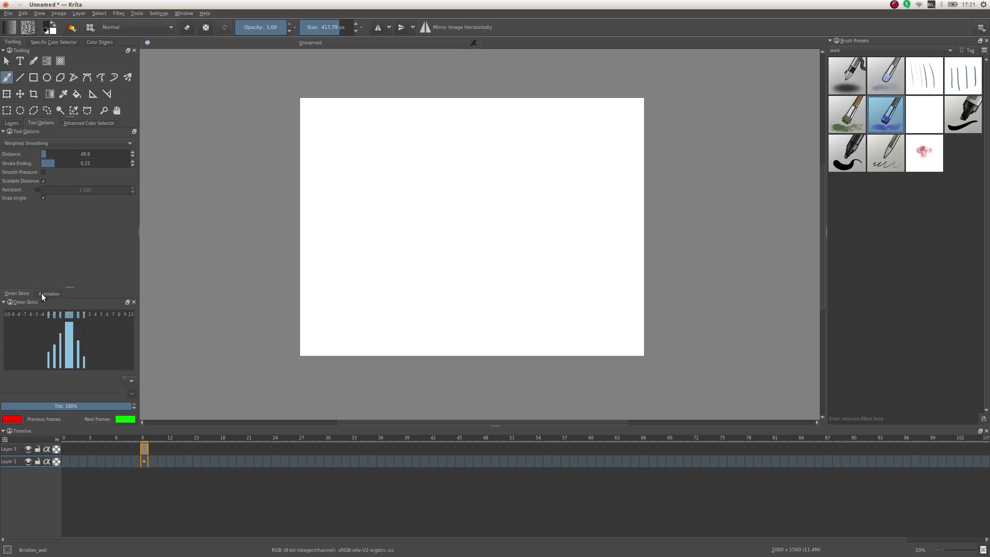
# - Alternate between the docked Onion Skins and Animation dockers, ending with Animation in front
pyautogui.click(41, 293)
pyautogui.click(26, 293)
pyautogui.click(37, 294)
pyautogui.click(23, 292)
pyautogui.click(43, 293)
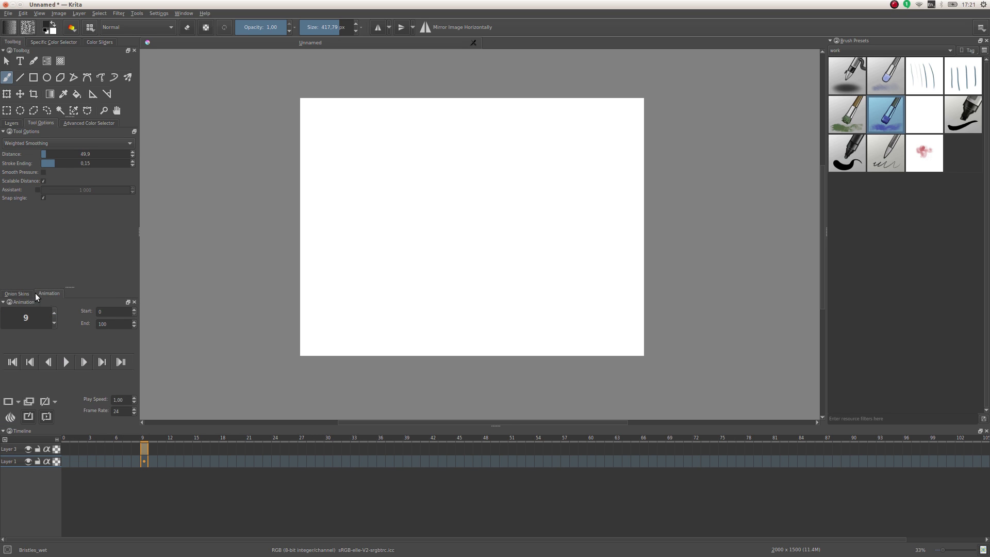
pyautogui.click(21, 293)
pyautogui.click(53, 293)
pyautogui.click(21, 292)
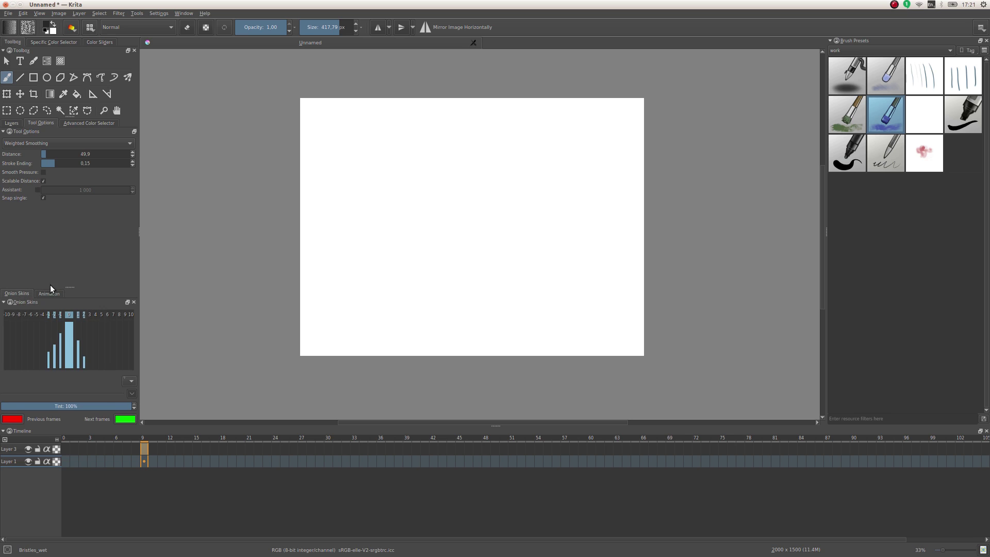
pyautogui.click(51, 293)
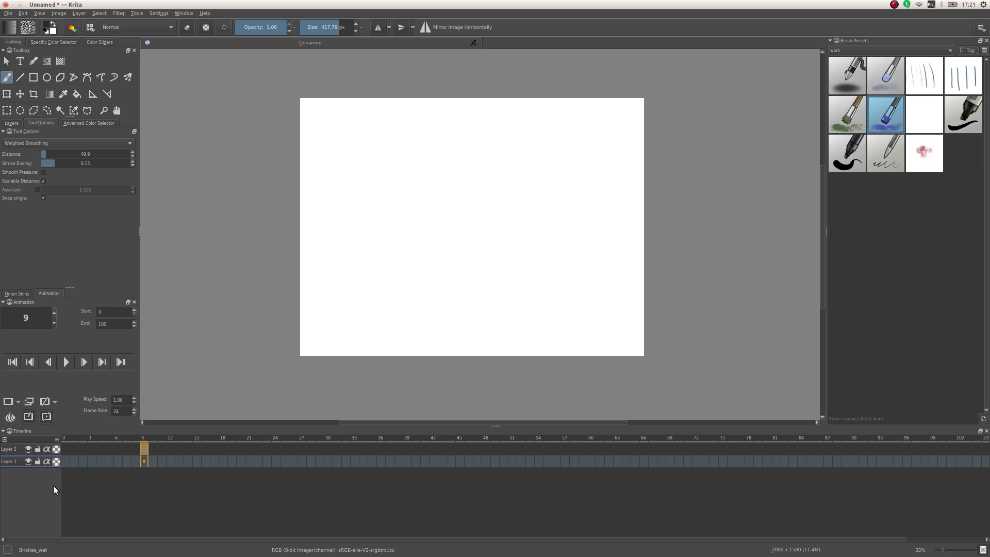
# - Create a new frame at frame 0 of Layer 1 and paint a rounded dark patch left of the canvas centre
pyautogui.click(64, 460)
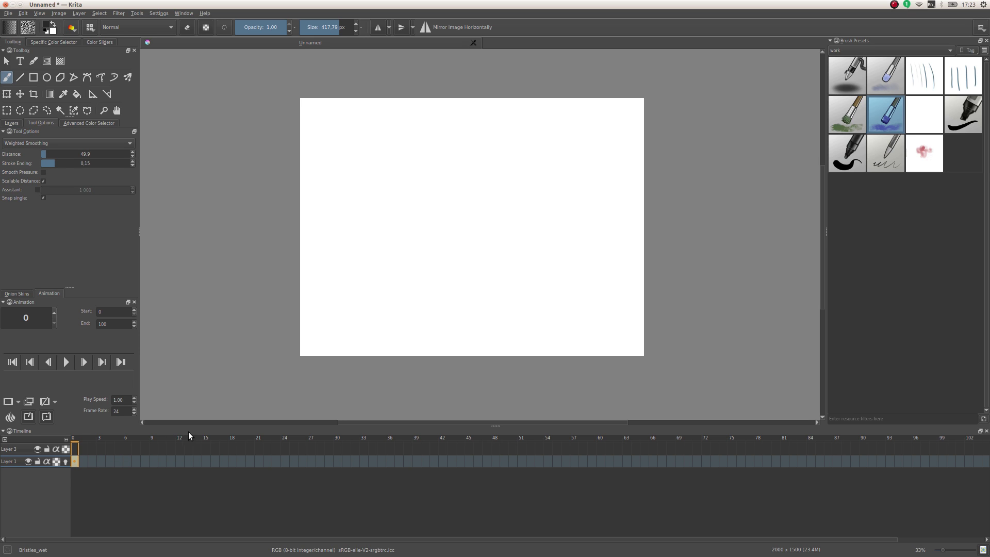
pyautogui.rightClick(72, 461)
pyautogui.click(81, 463)
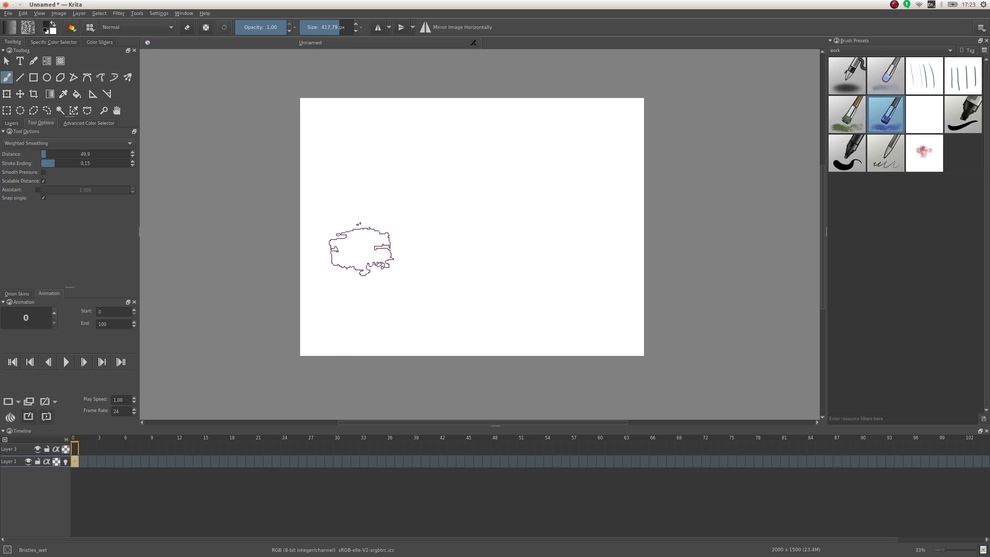
pyautogui.moveTo(361, 250)
pyautogui.mouseDown()
pyautogui.moveTo(438, 219)
pyautogui.moveTo(392, 206)
pyautogui.moveTo(423, 237)
pyautogui.mouseUp()
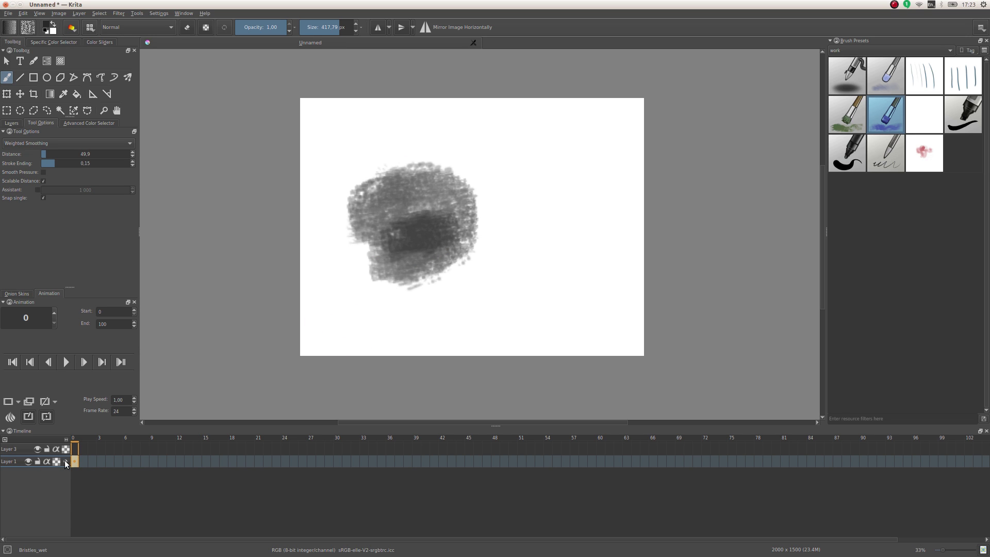
# - Toggle Layer 1's onion skin, add a new frame at frame 7 and paint a dark patch on it
pyautogui.click(65, 461)
pyautogui.click(134, 466)
pyautogui.rightClick(138, 465)
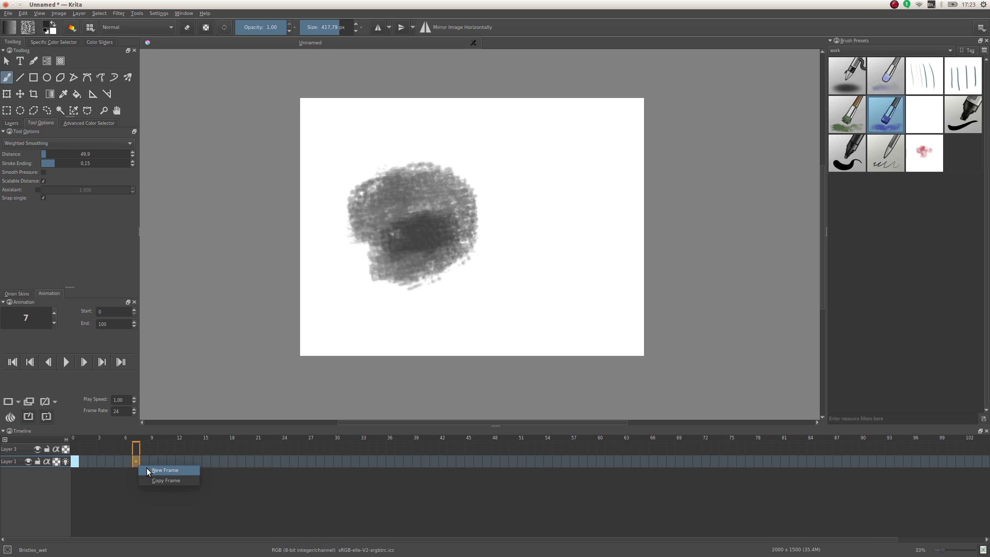
pyautogui.click(146, 469)
pyautogui.moveTo(434, 230)
pyautogui.mouseDown()
pyautogui.moveTo(440, 210)
pyautogui.moveTo(454, 222)
pyautogui.mouseUp()
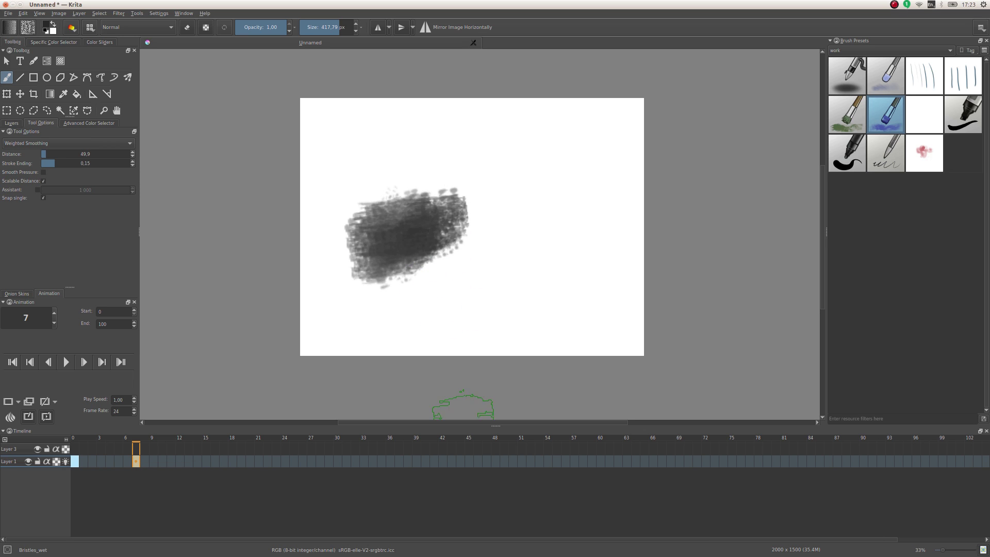
# - Compare frames 0 and 7 in the timeline, and remove frame 7 from Layer 1
pyautogui.click(137, 461)
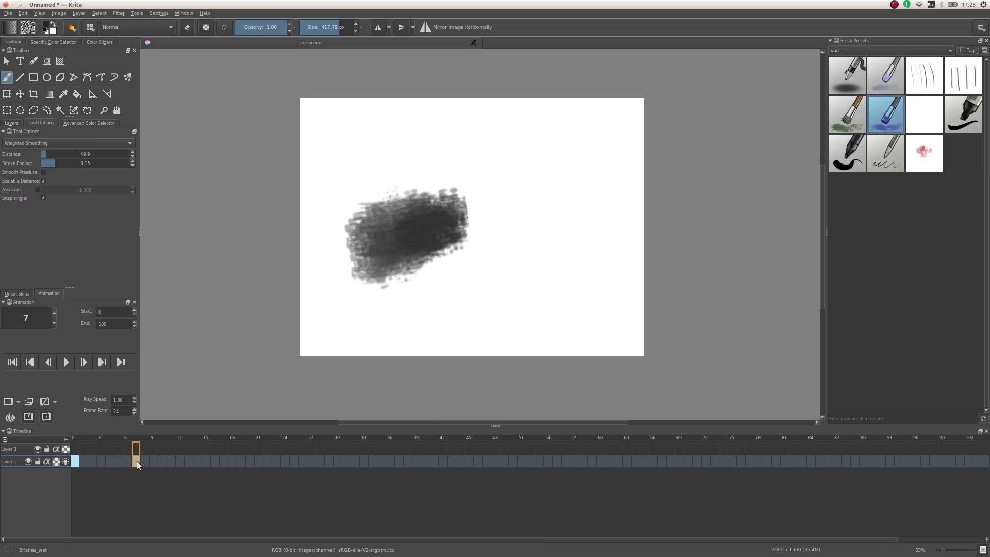
pyautogui.click(78, 453)
pyautogui.click(138, 461)
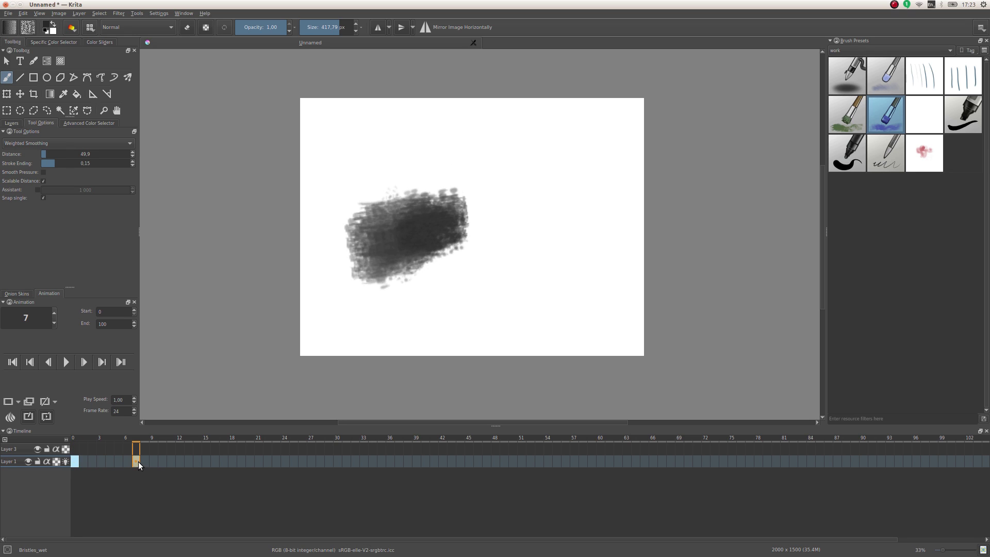
pyautogui.click(137, 458)
pyautogui.rightClick(138, 463)
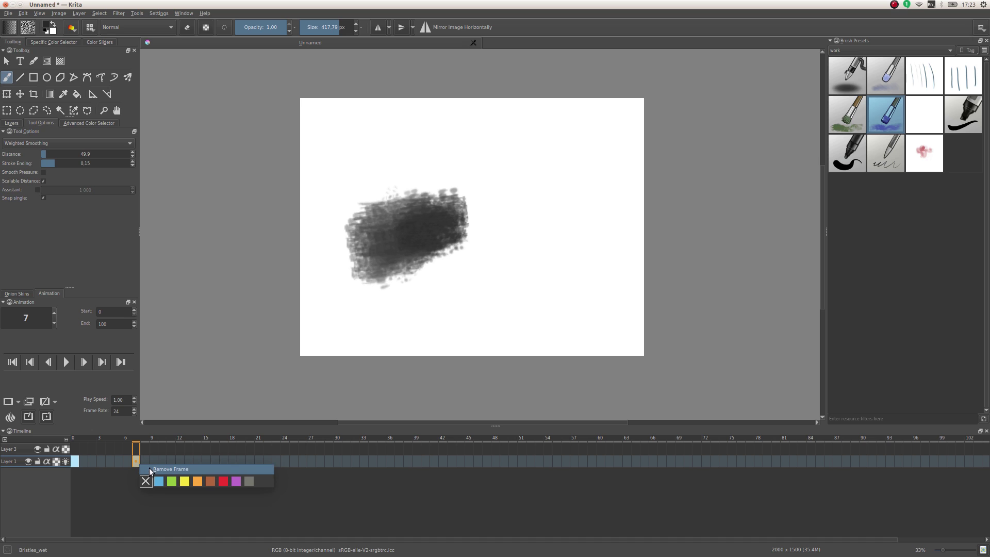
pyautogui.click(150, 469)
pyautogui.rightClick(73, 458)
pyautogui.click(106, 494)
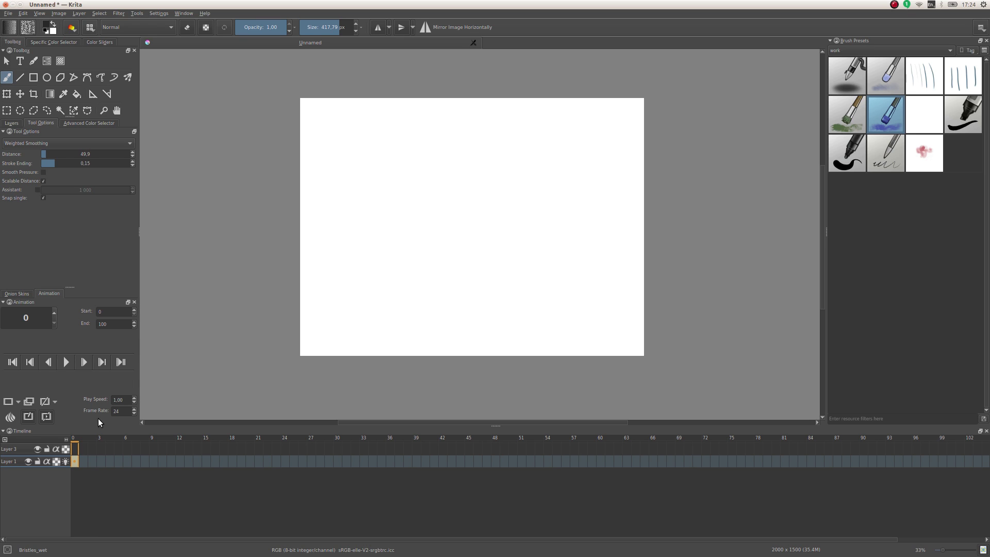
# - Toggle Layer 1's onion skin and add a blank new frame at frame 0 of that layer
pyautogui.moveTo(89, 459); pyautogui.dragTo(123, 463)
pyautogui.click(66, 461)
pyautogui.rightClick(79, 462)
pyautogui.click(79, 464)
# - Add a new frame at frame 0 of Layer 3 with onion skins enabled, and paint a grey oval patch on it
pyautogui.click(13, 449)
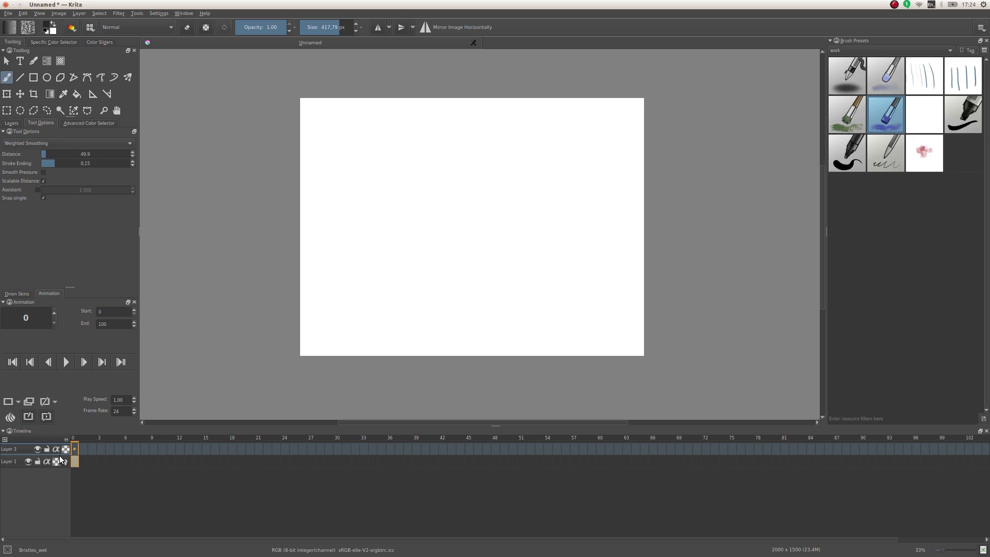
pyautogui.rightClick(76, 443)
pyautogui.click(89, 450)
pyautogui.click(65, 448)
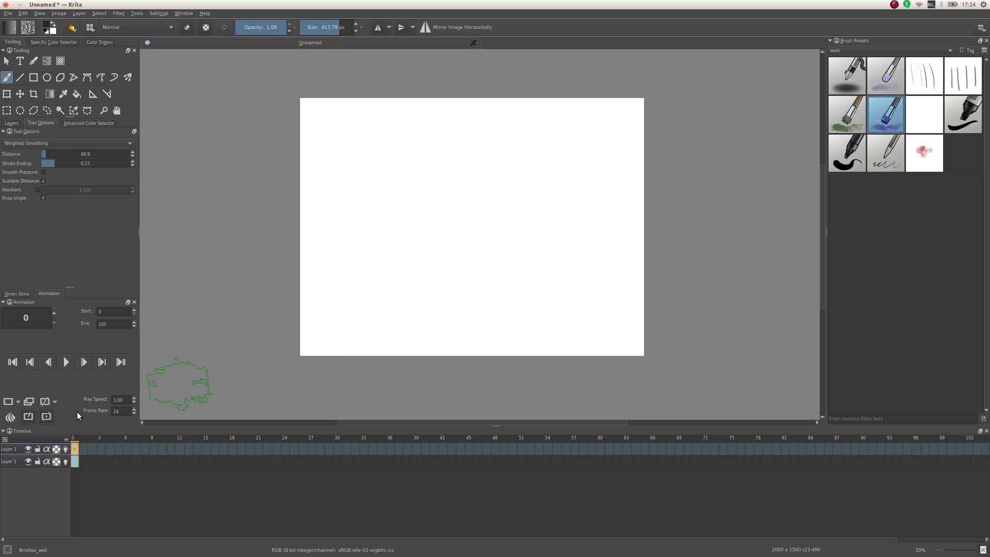
pyautogui.moveTo(409, 217); pyautogui.dragTo(454, 231)
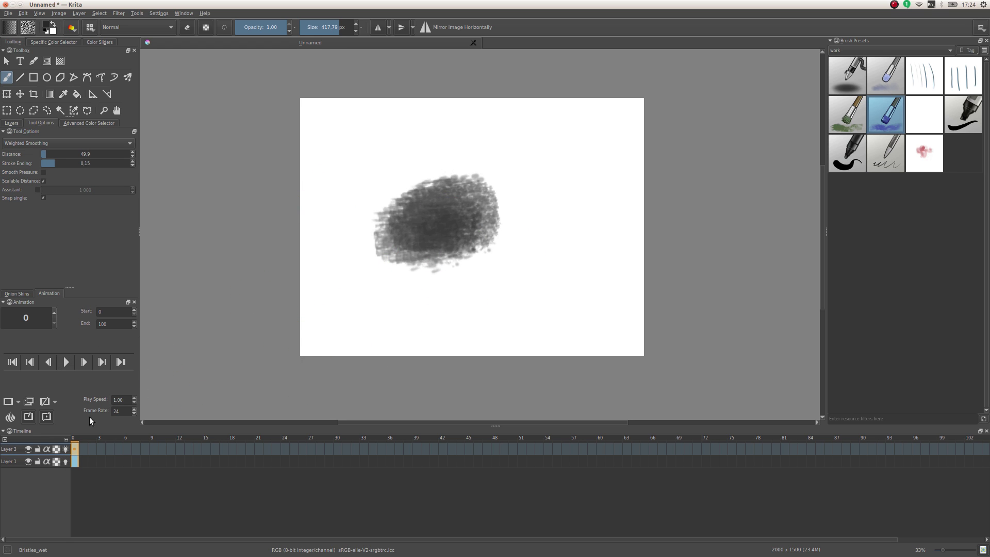
# - Add a new frame at frame 3 of Layer 3 and paint a dark oval shifted slightly left of the previous drawing
pyautogui.rightClick(104, 450)
pyautogui.click(116, 453)
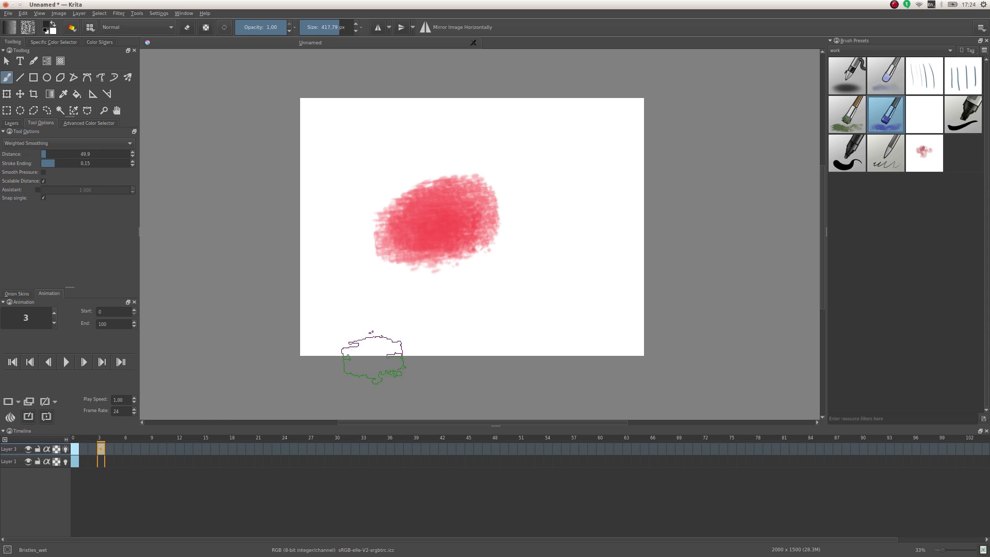
pyautogui.moveTo(373, 247)
pyautogui.mouseDown()
pyautogui.moveTo(371, 227)
pyautogui.moveTo(442, 221)
pyautogui.moveTo(360, 242)
pyautogui.mouseUp()
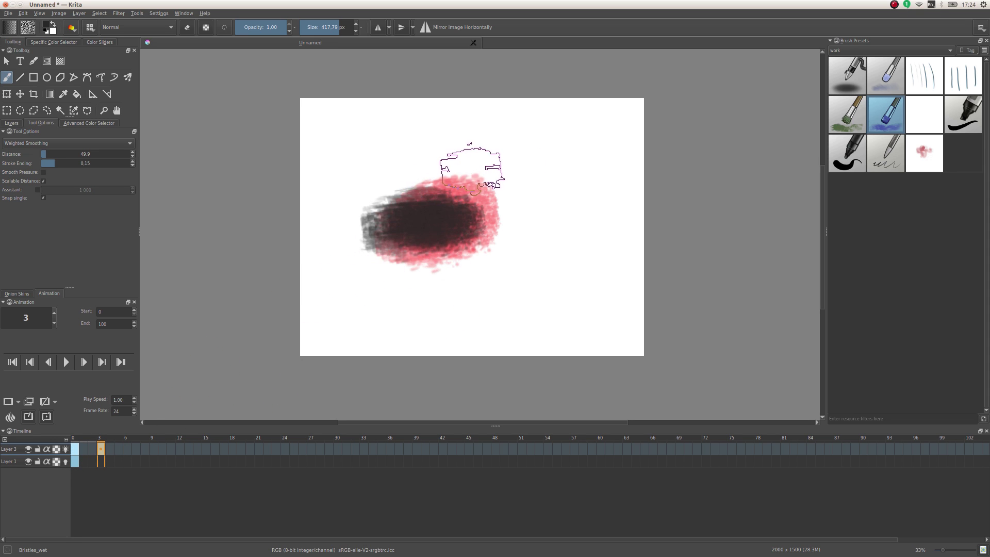
# - Add a new frame at frame 6 of Layer 3 and paint a dark patch overlapping the onion-skinned drawings
pyautogui.click(128, 447)
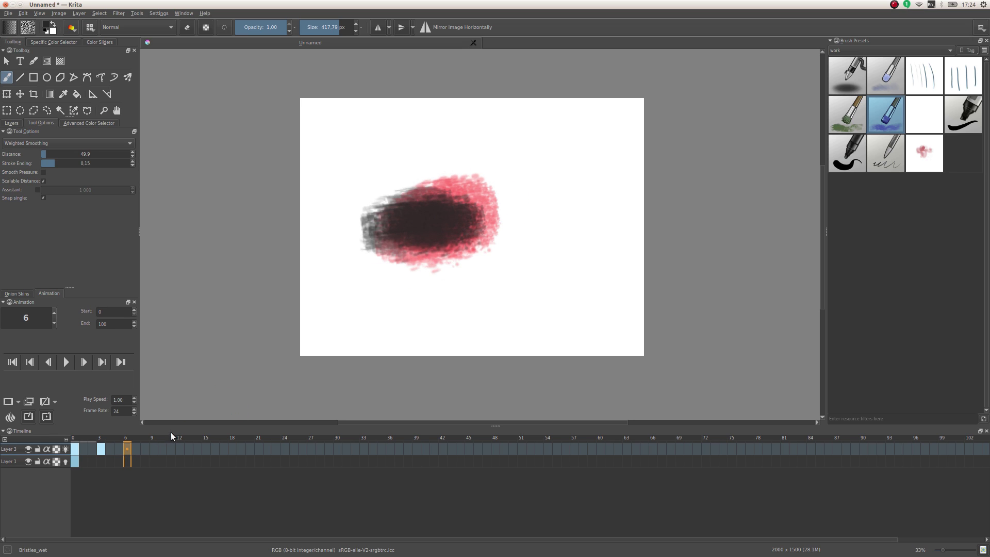
pyautogui.rightClick(129, 448)
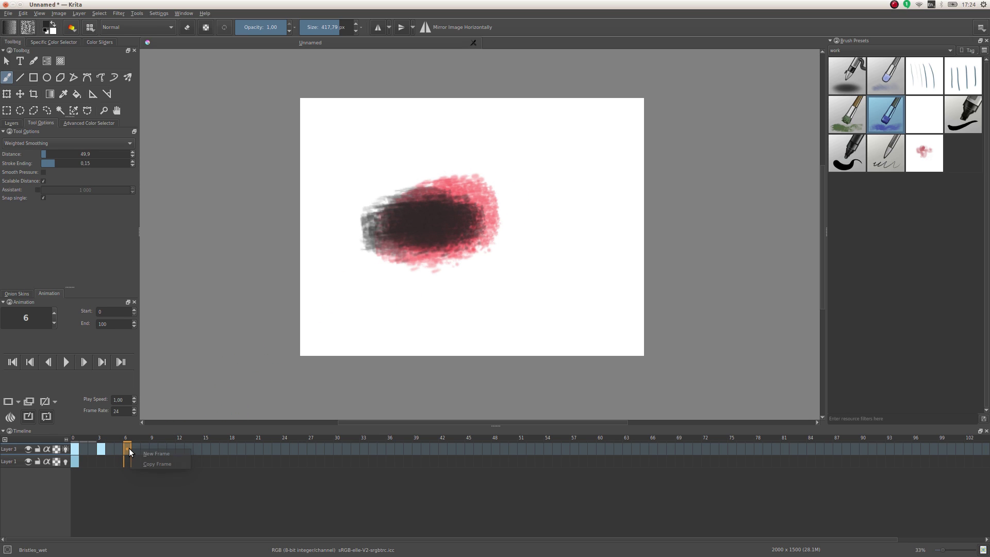
pyautogui.click(157, 454)
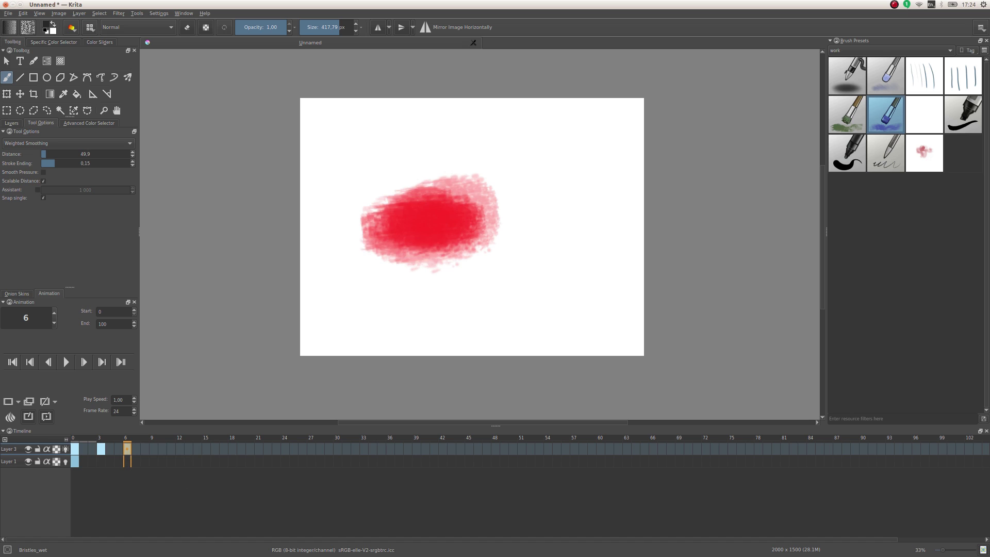
pyautogui.moveTo(392, 206)
pyautogui.mouseDown()
pyautogui.moveTo(443, 242)
pyautogui.moveTo(422, 263)
pyautogui.mouseUp()
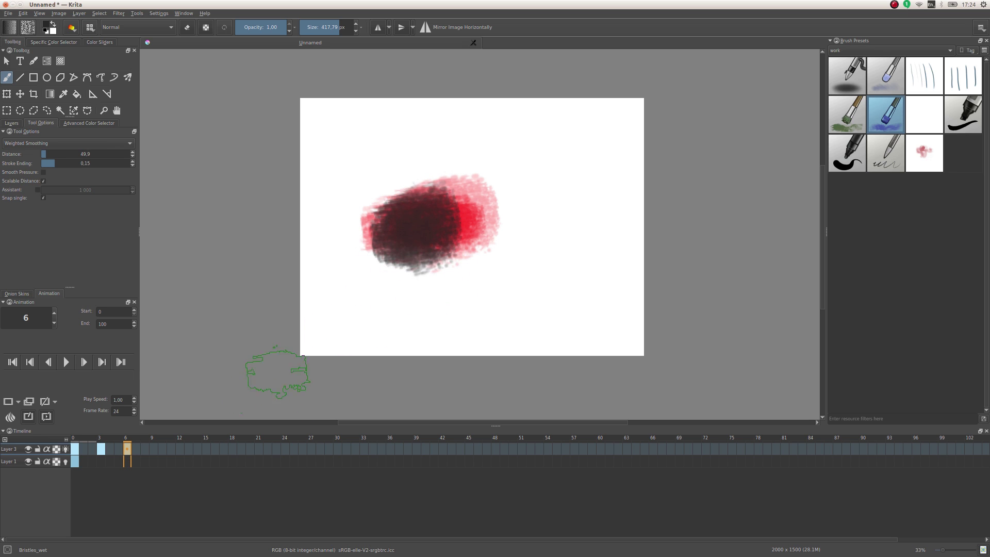
# - Switch between frames 0, 3 and 6 of Layer 3 to examine the onion skin colours of previous and next frames
pyautogui.click(101, 451)
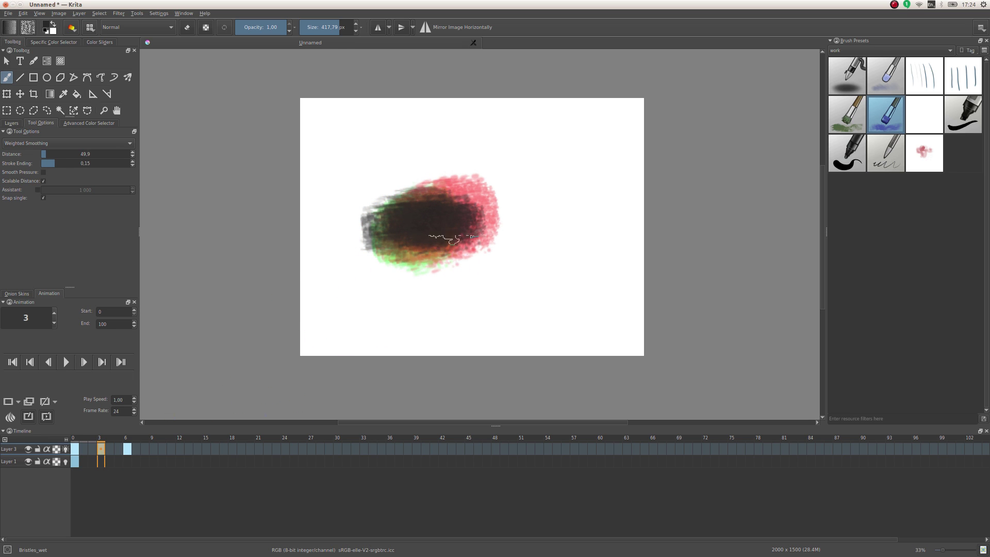
pyautogui.moveTo(442, 232)
pyautogui.mouseDown()
pyautogui.moveTo(393, 221)
pyautogui.moveTo(404, 227)
pyautogui.mouseUp()
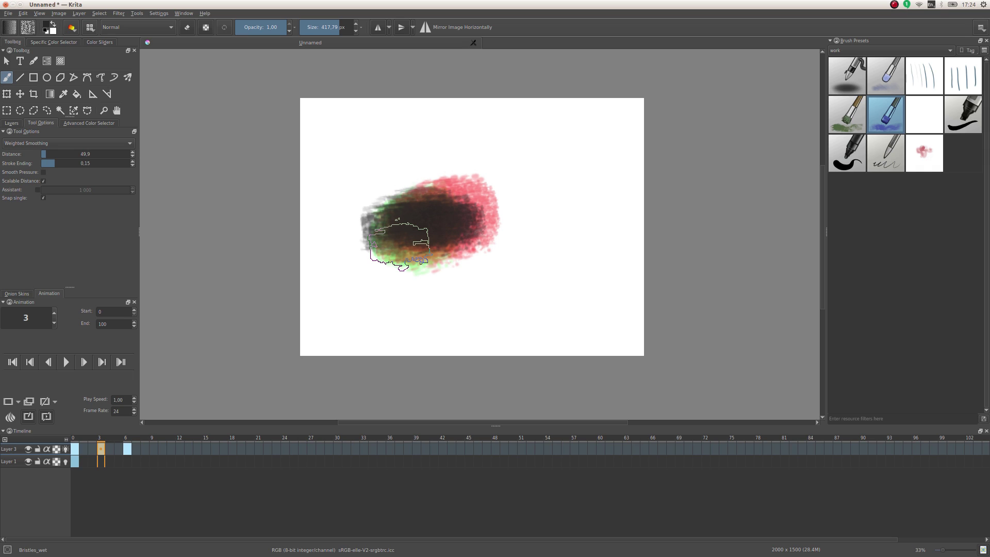
pyautogui.click(75, 451)
pyautogui.click(101, 450)
pyautogui.click(76, 447)
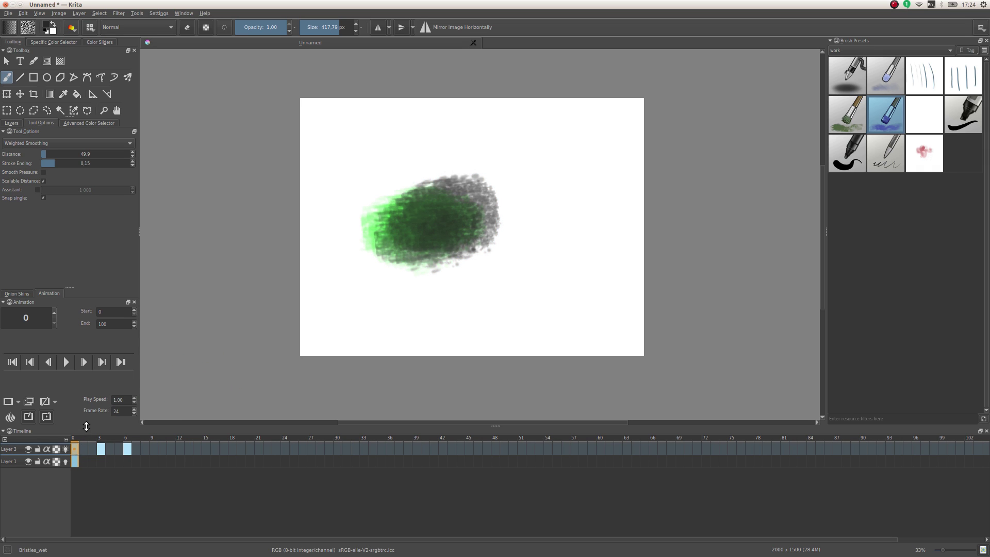
pyautogui.click(125, 448)
pyautogui.click(101, 450)
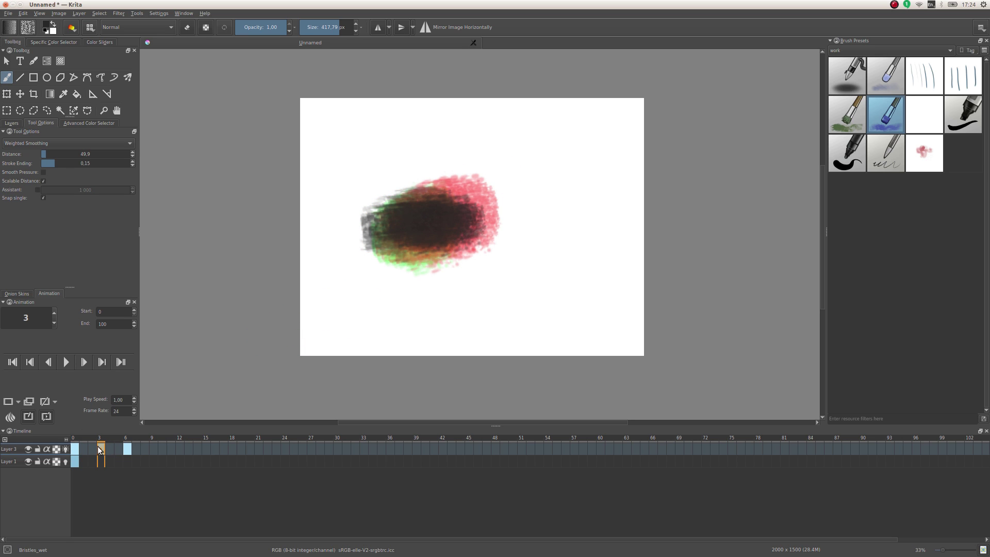
pyautogui.click(76, 447)
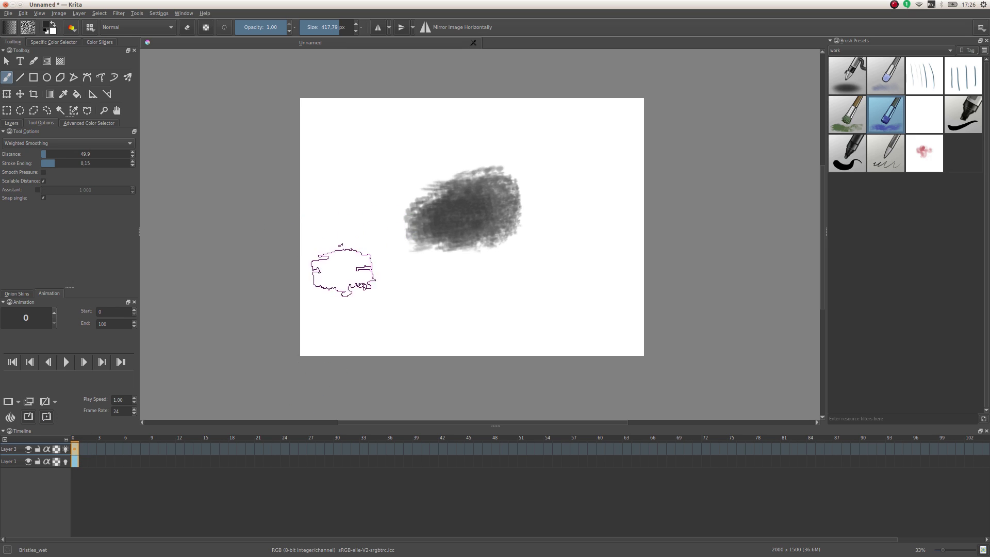
# - Create frames 3 and 6 of Layer 3 by painting a dark patch directly on each, placed further right than the previous drawing
pyautogui.rightClick(76, 447)
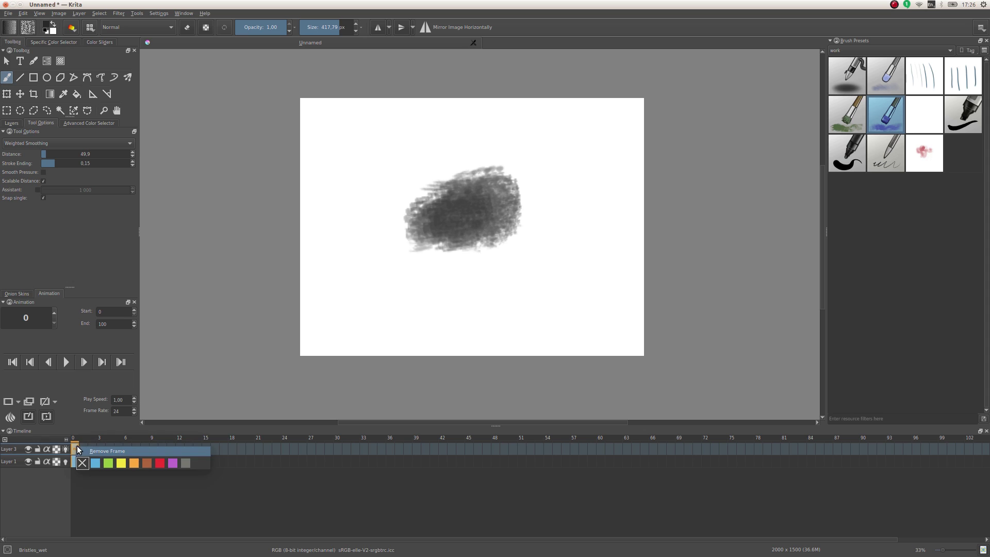
pyautogui.click(109, 519)
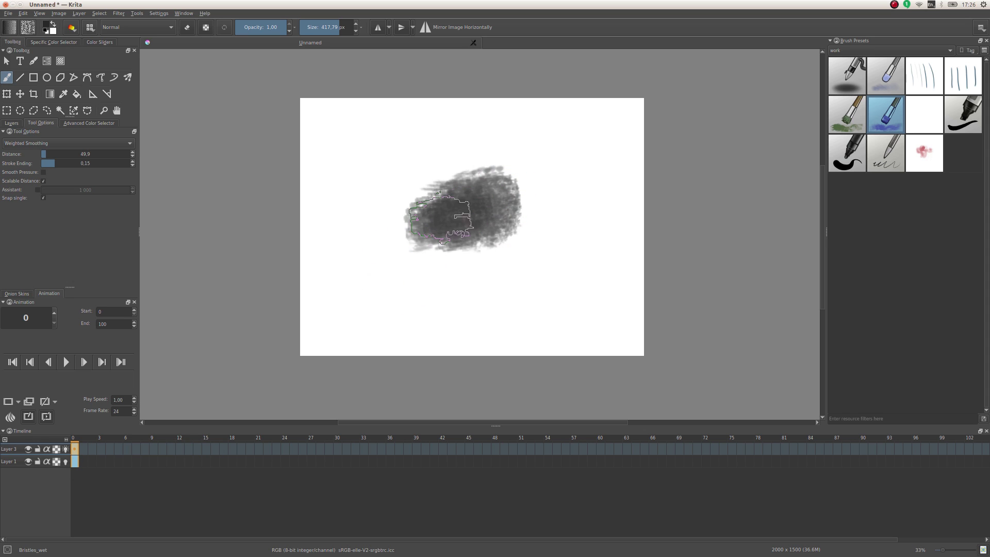
pyautogui.click(103, 447)
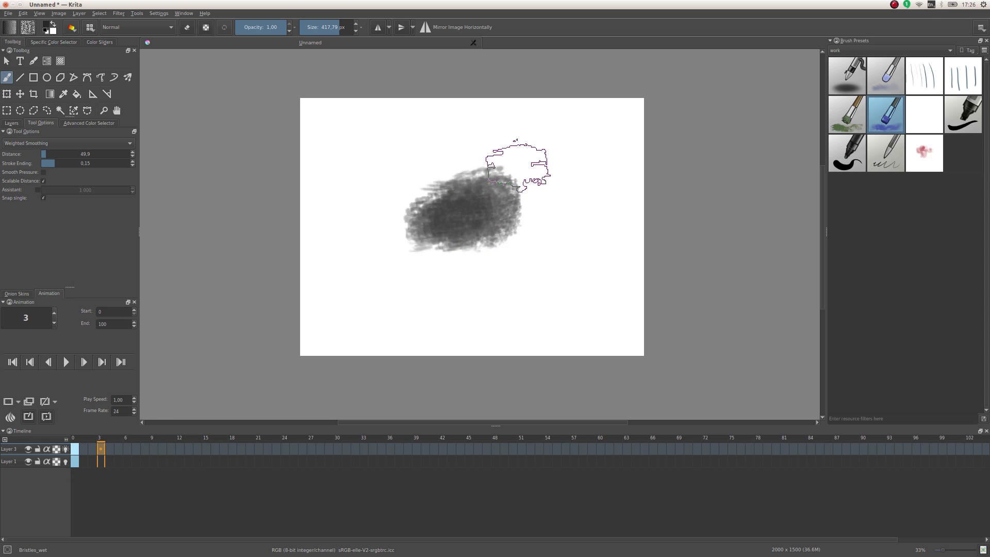
pyautogui.moveTo(518, 168)
pyautogui.mouseDown()
pyautogui.moveTo(530, 196)
pyautogui.moveTo(515, 222)
pyautogui.mouseUp()
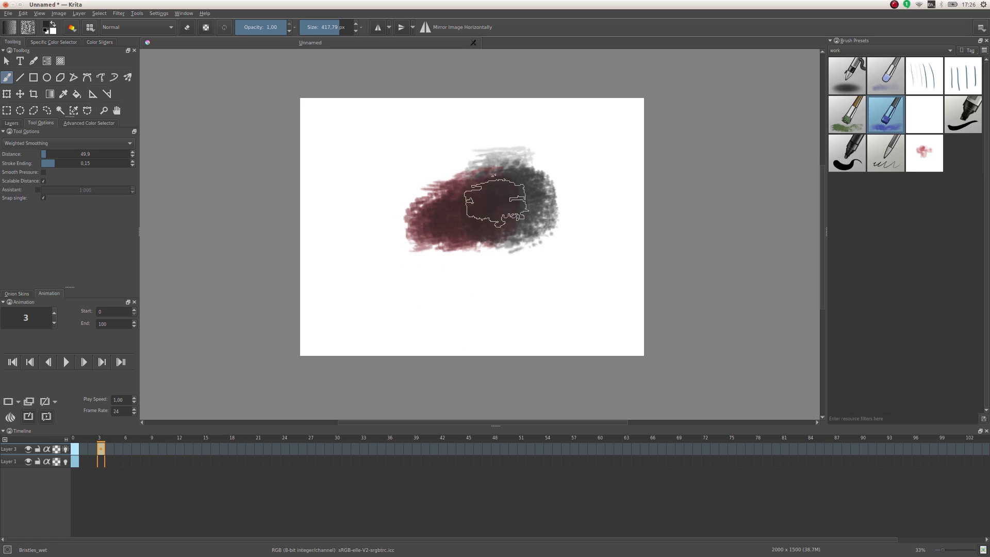
pyautogui.rightClick(397, 229)
pyautogui.click(216, 356)
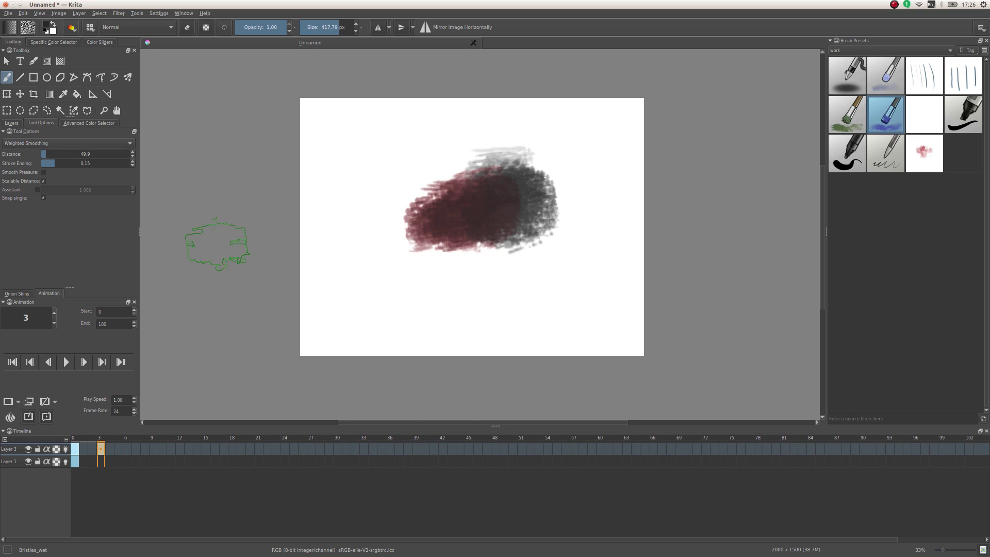
pyautogui.click(126, 444)
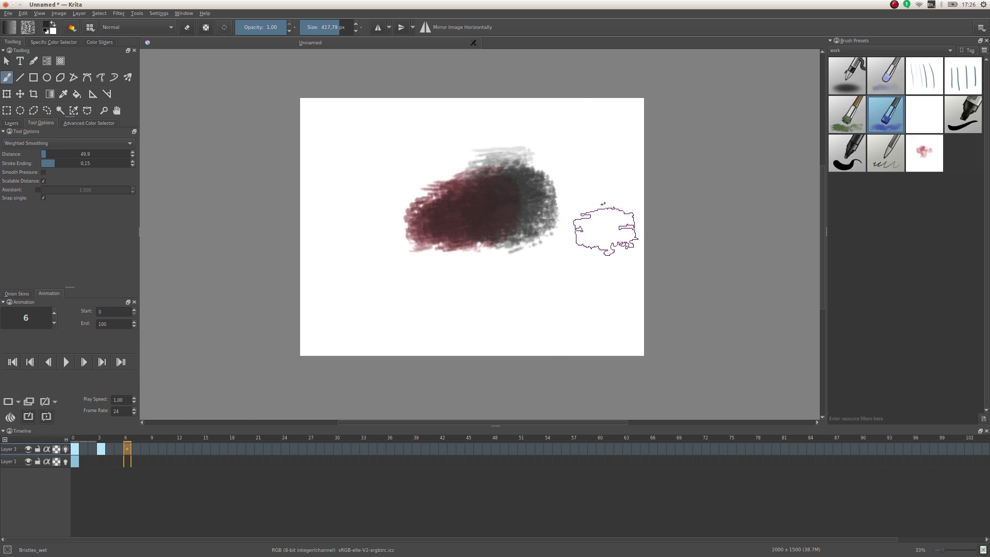
pyautogui.moveTo(517, 185)
pyautogui.mouseDown()
pyautogui.moveTo(544, 213)
pyautogui.moveTo(550, 184)
pyautogui.moveTo(572, 186)
pyautogui.mouseUp()
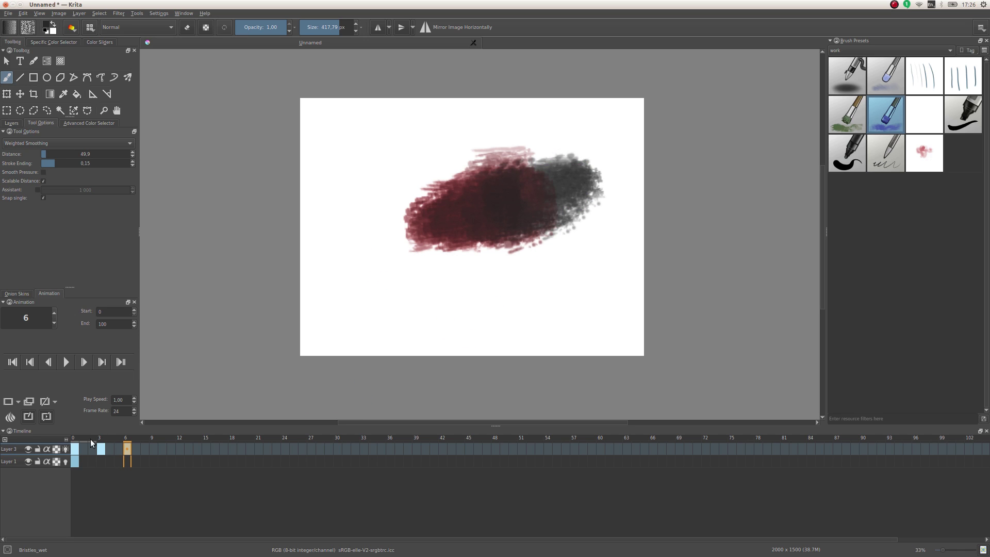
# - Step through frames 3, 0 and 6 of Layer 3 to compare the newly painted drawings and their onion skins
pyautogui.click(100, 446)
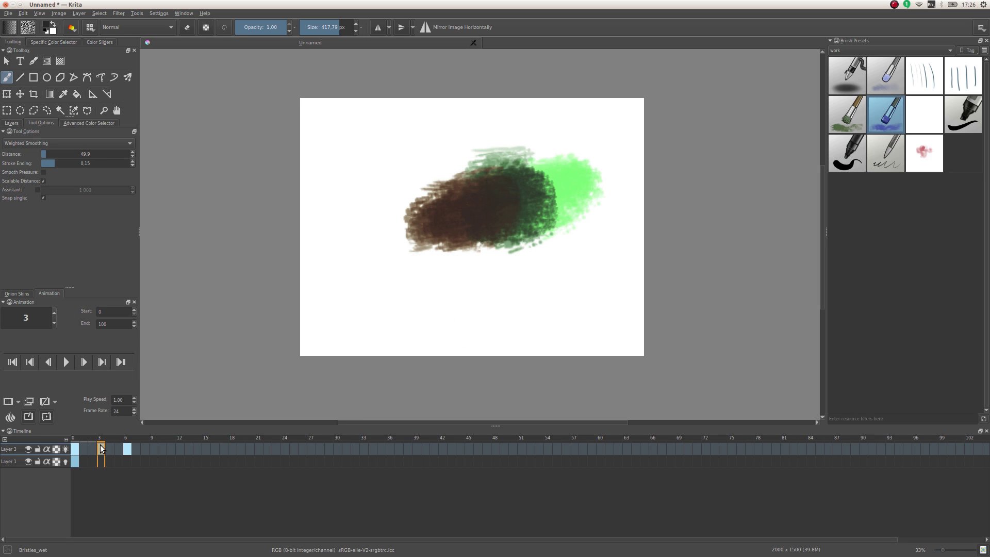
pyautogui.click(76, 446)
pyautogui.click(102, 448)
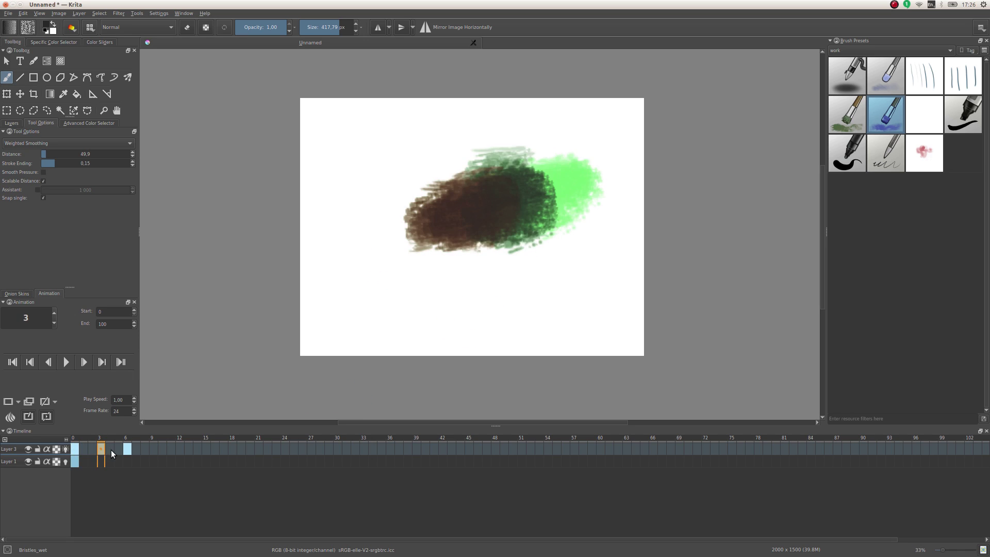
pyautogui.click(127, 448)
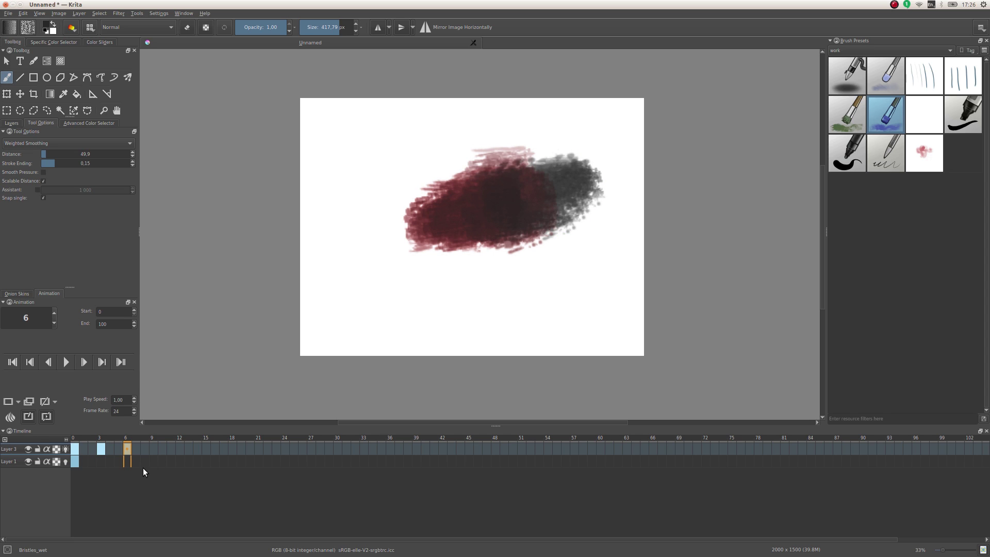
# - Copy the drawing from frame 6 to frame 9 of Layer 3 and compare the two frames
pyautogui.click(33, 400)
pyautogui.click(153, 446)
pyautogui.click(129, 447)
pyautogui.click(153, 448)
pyautogui.click(31, 404)
pyautogui.click(127, 447)
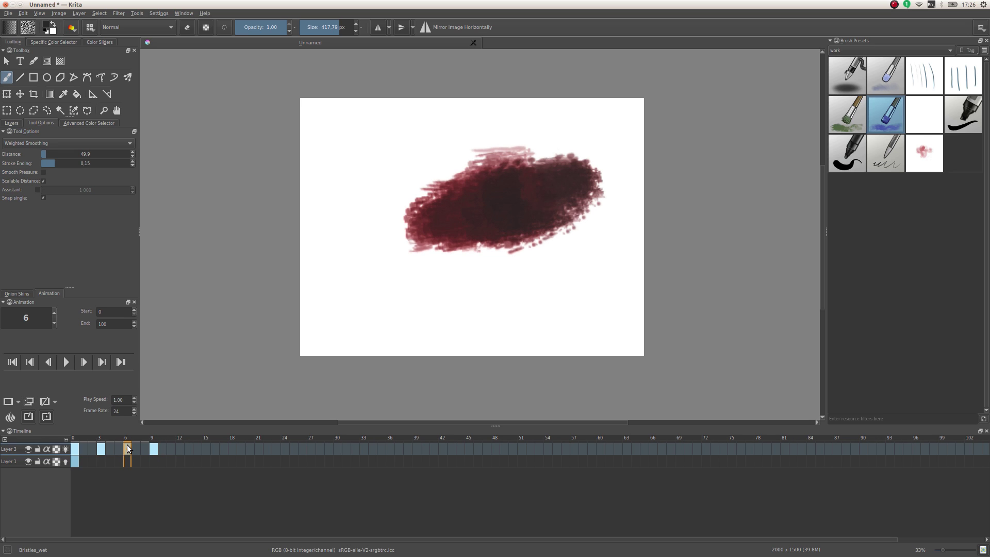
pyautogui.click(154, 447)
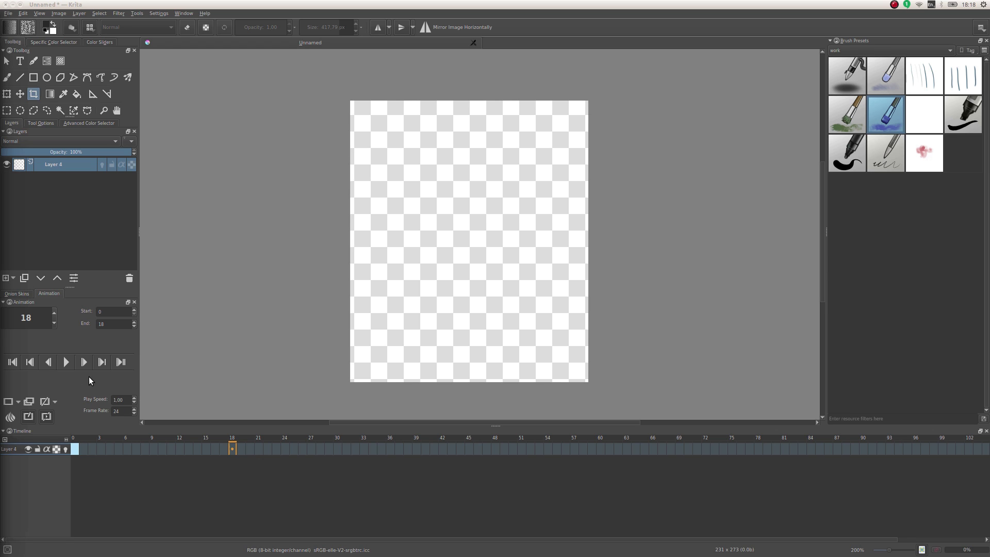
# - Replace the animated Layer 4 by adding a new layer from the timeline and removing Layer 4
pyautogui.rightClick(79, 450)
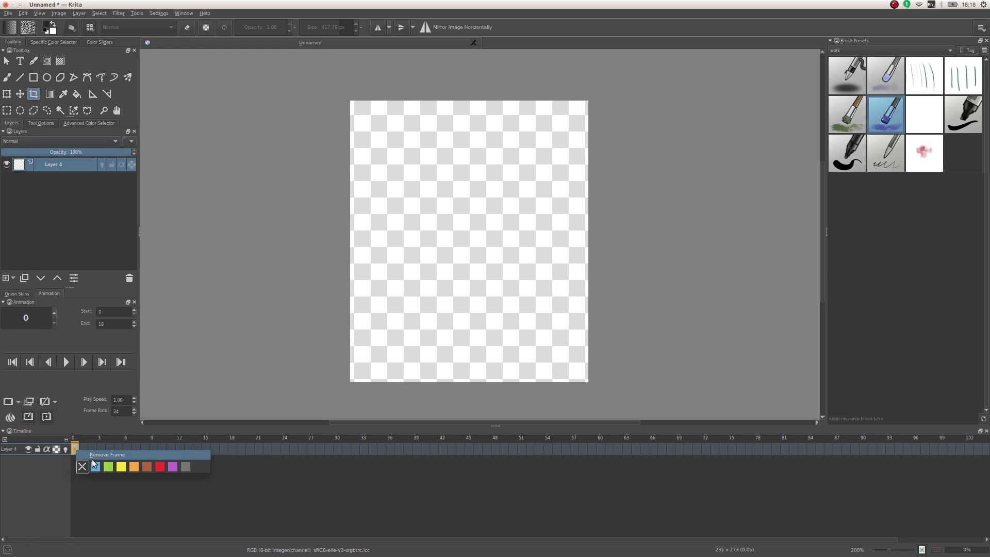
pyautogui.click(94, 454)
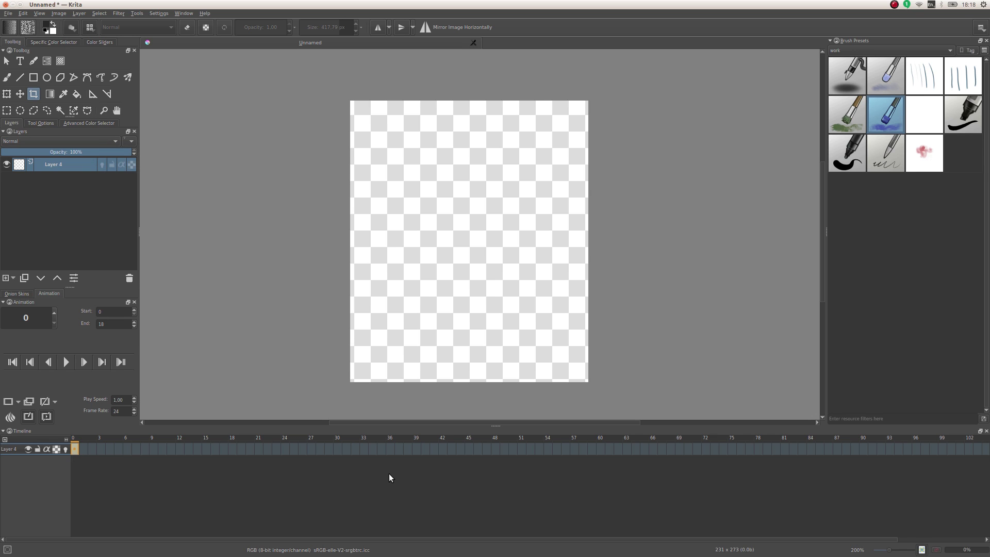
pyautogui.rightClick(19, 451)
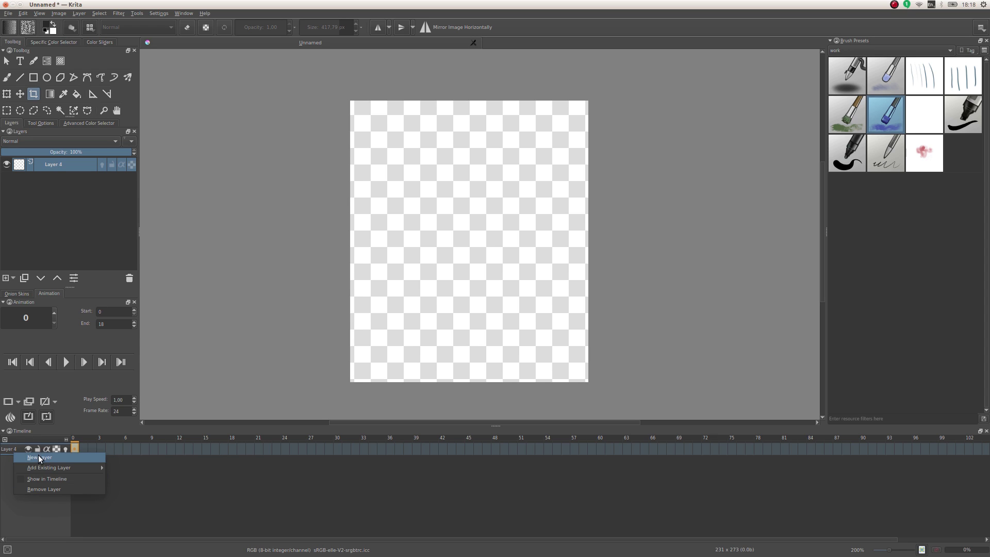
pyautogui.click(39, 457)
pyautogui.rightClick(11, 461)
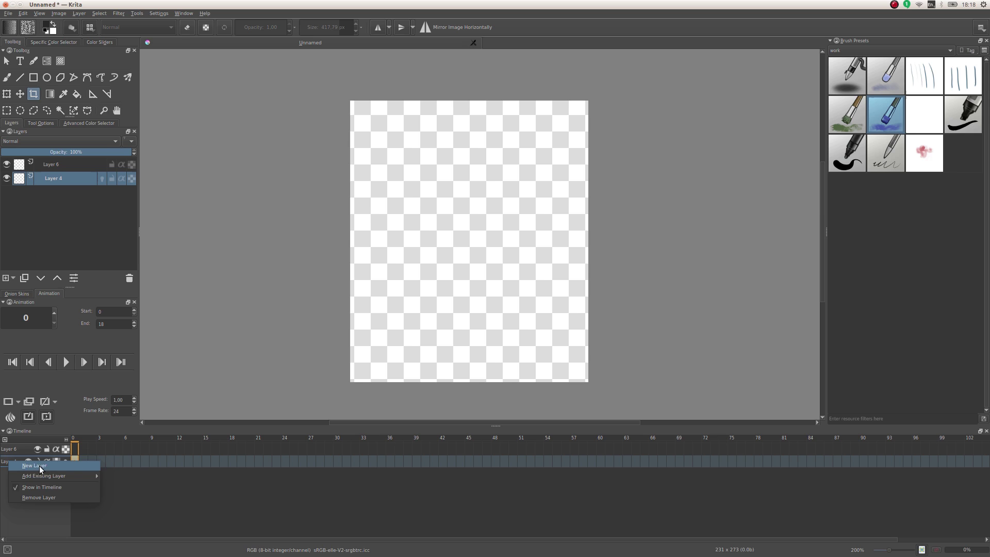
pyautogui.click(42, 497)
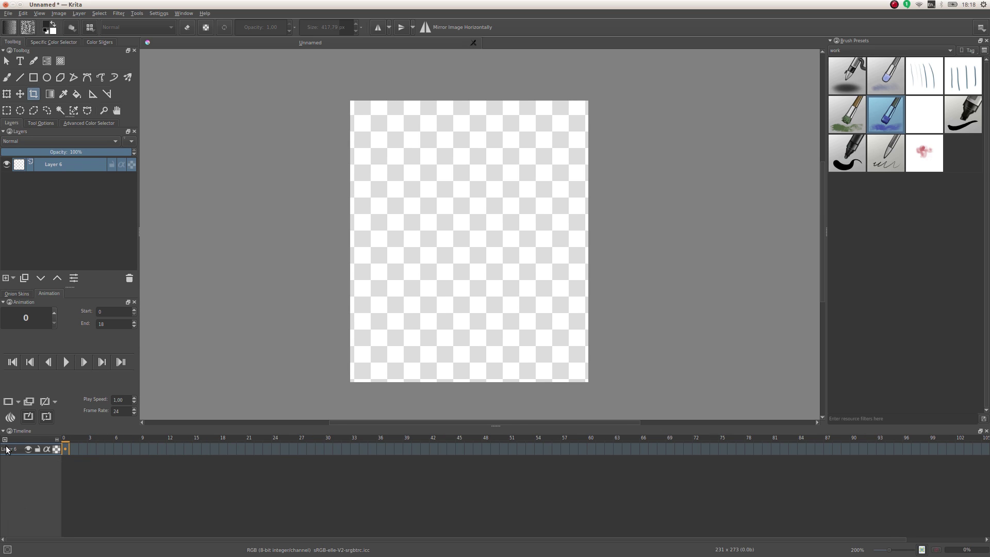
# - Check the frame options at frame 0 of Layer 6 and the availability of the animation frame import command
pyautogui.rightClick(67, 447)
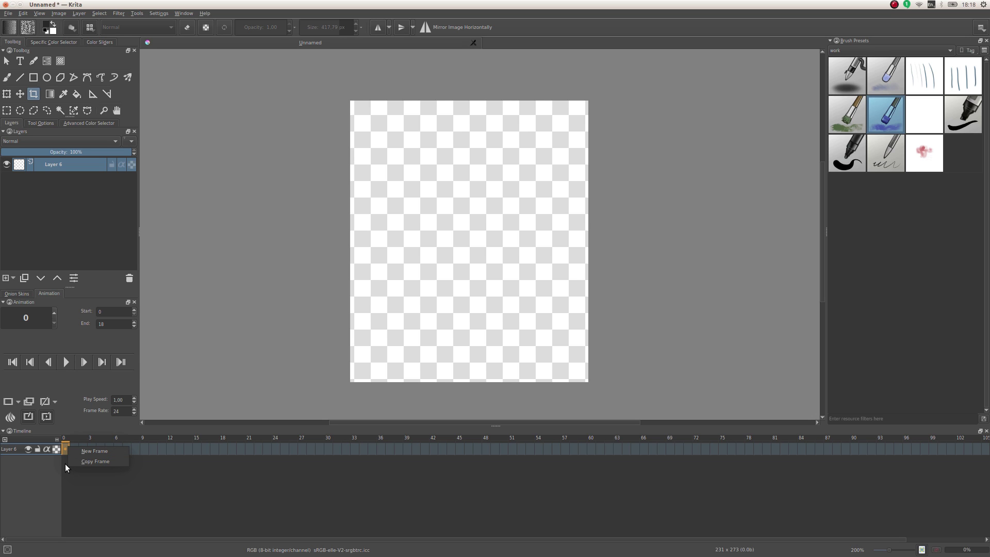
pyautogui.click(2, 477)
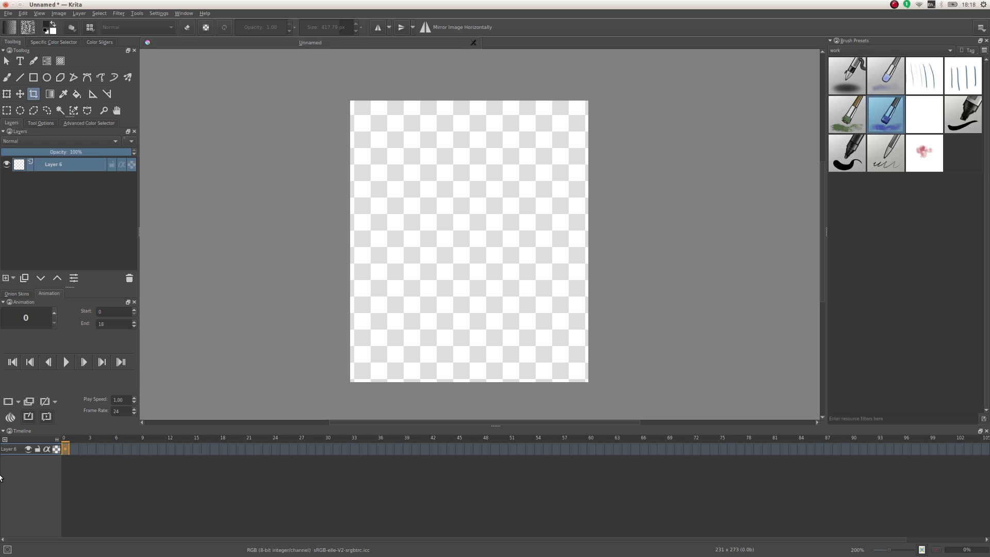
pyautogui.click(7, 13)
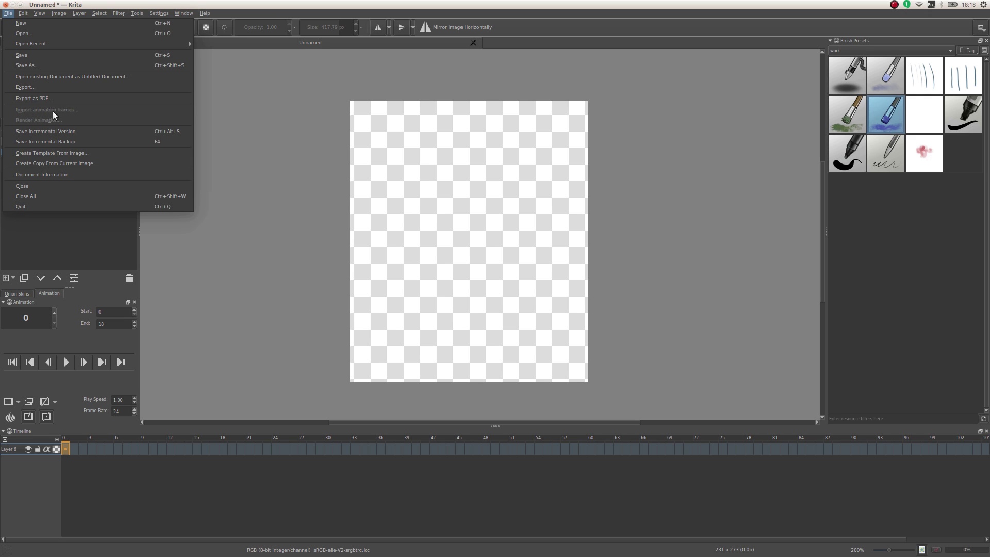
pyautogui.click(199, 304)
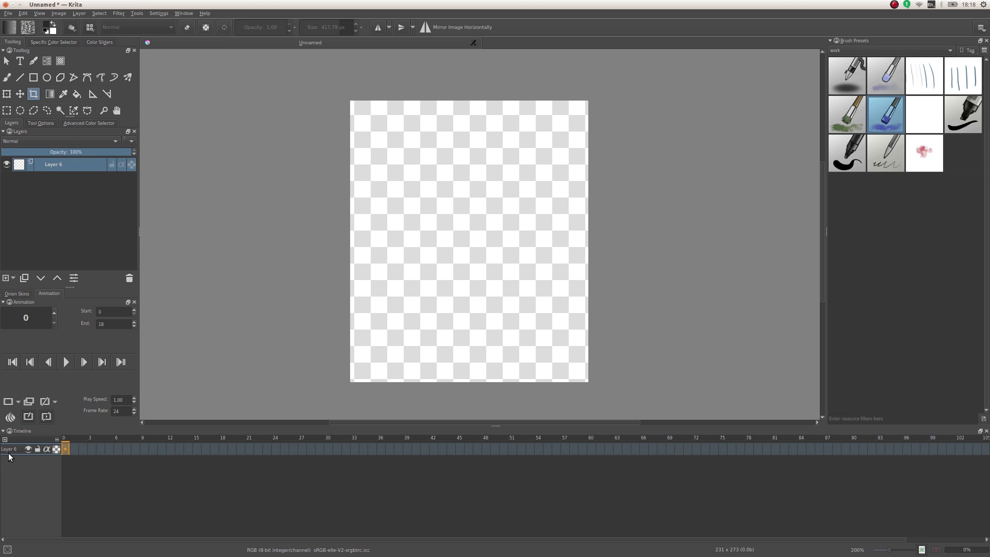
# - Add a new frame at frame 0 of Layer 6 and open the image chooser for importing animation frames
pyautogui.rightClick(65, 450)
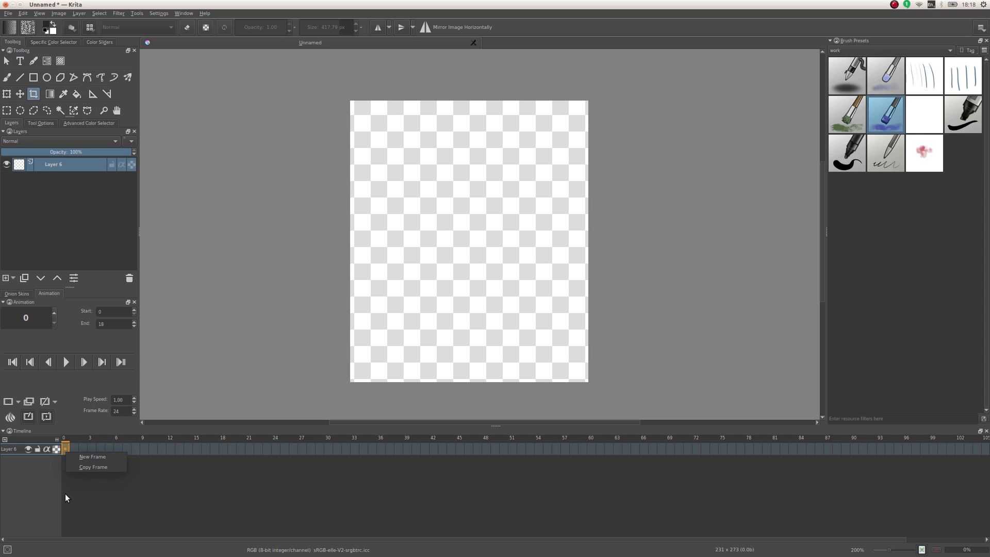
pyautogui.click(73, 456)
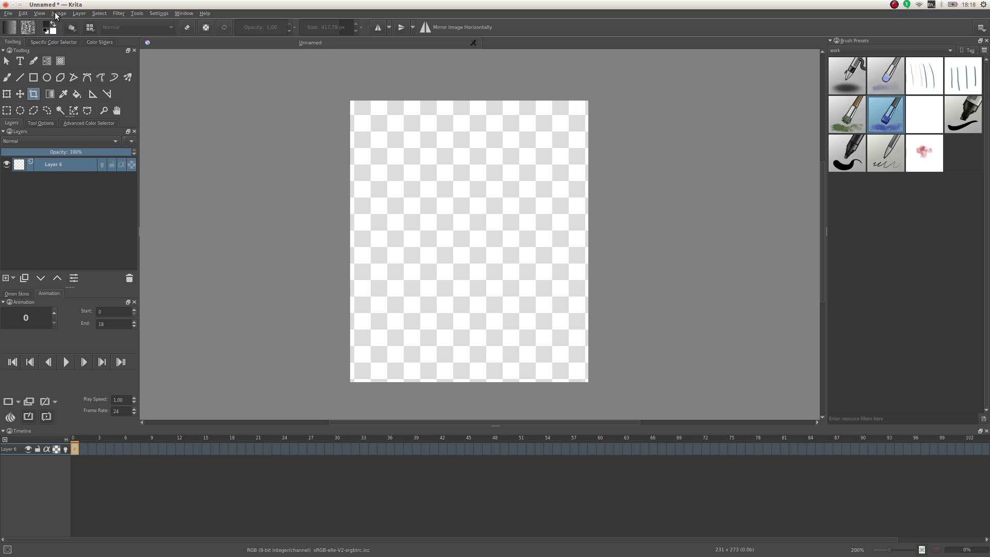
pyautogui.click(8, 14)
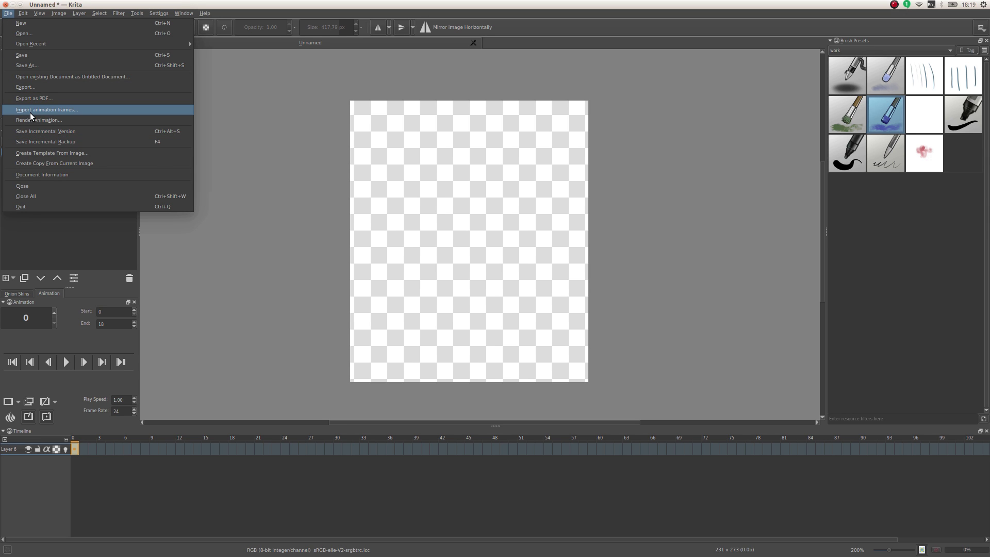
pyautogui.click(30, 111)
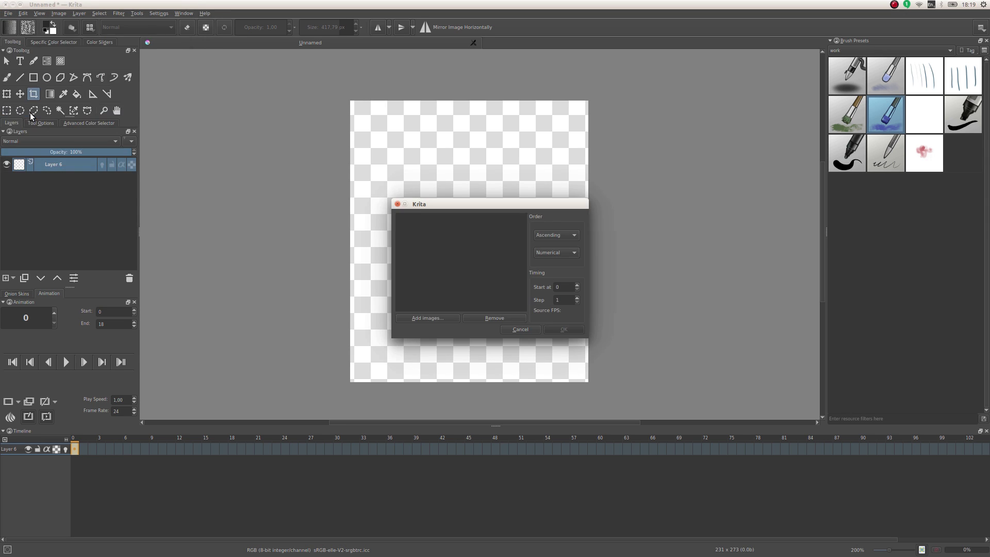
pyautogui.click(427, 317)
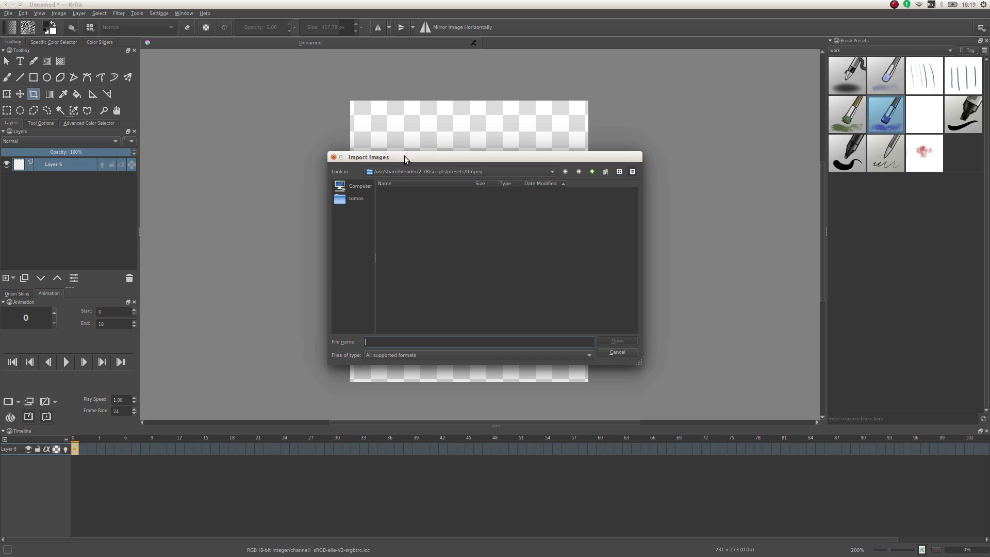
# - Add all the numbered PNG images, from 15.png through 2.png, in the runningPBGS/COLOR folder to the import list
pyautogui.click(548, 171)
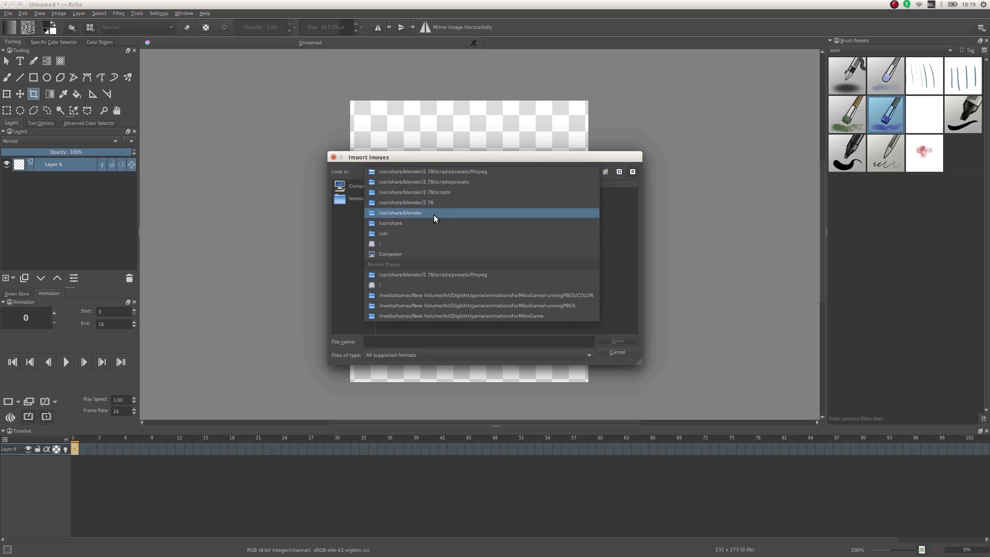
pyautogui.click(471, 297)
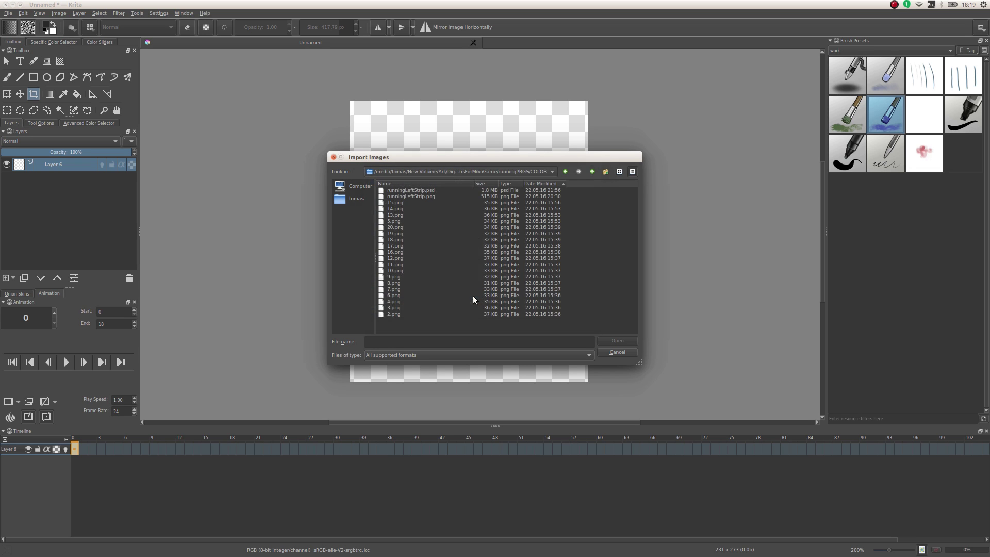
pyautogui.click(403, 203)
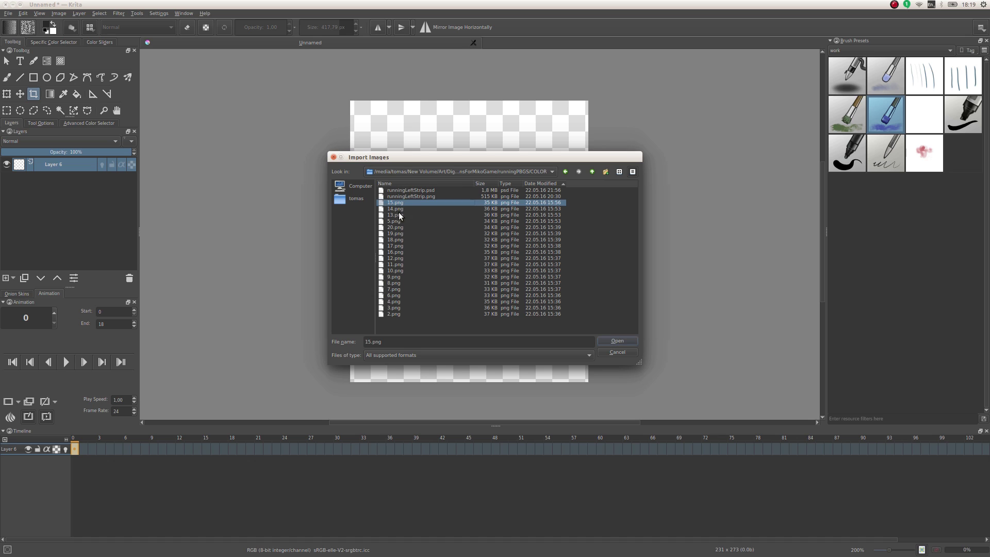
pyautogui.keyDown('shift'); pyautogui.click(392, 314); pyautogui.keyUp('shift')
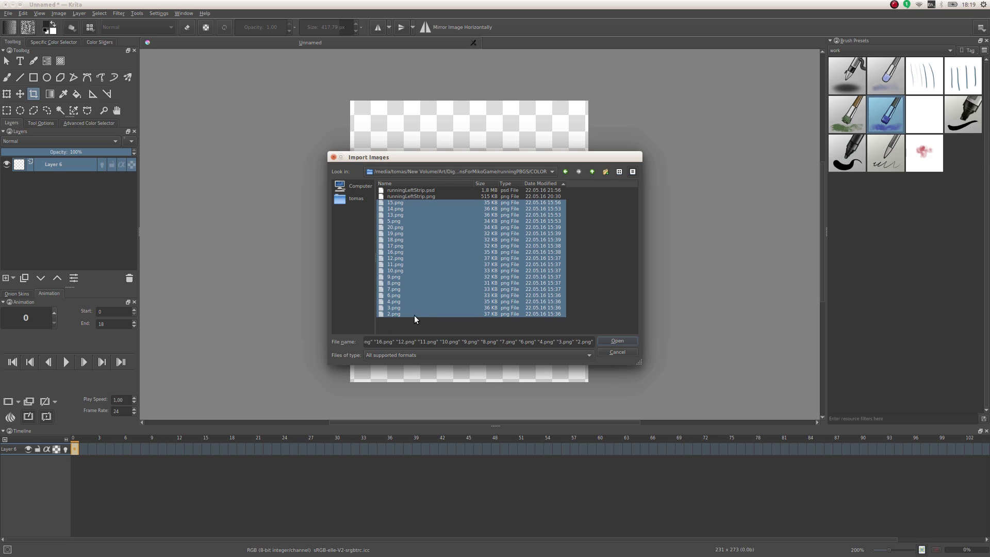
pyautogui.click(616, 340)
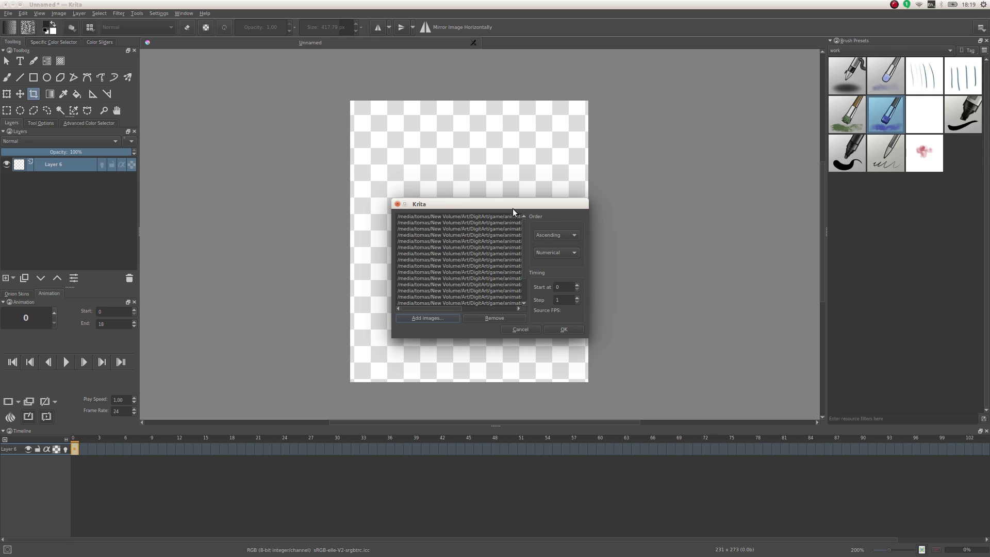
# - Import the images in ascending numerical order, starting at frame 0 with a step of 1, and go to frame 9
pyautogui.click(555, 236)
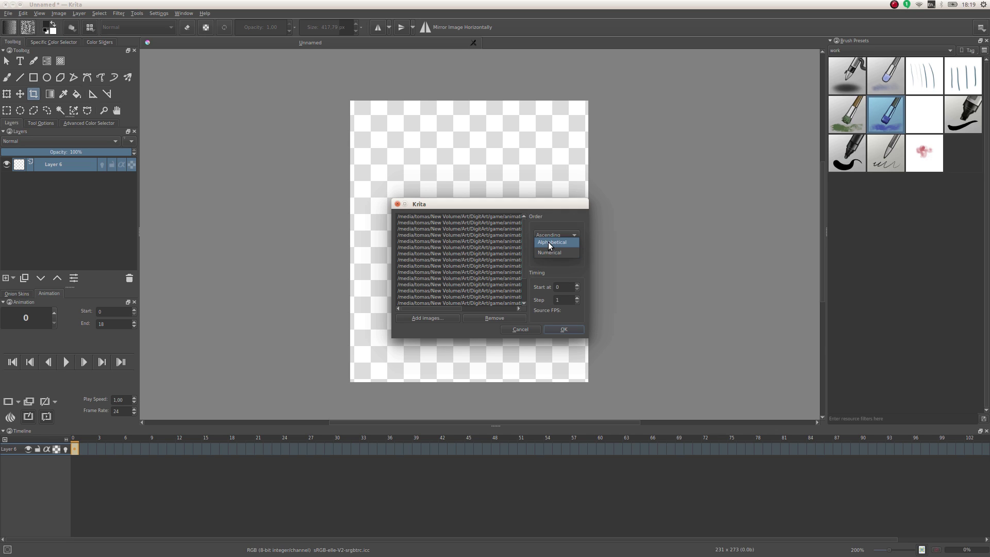
pyautogui.click(556, 223)
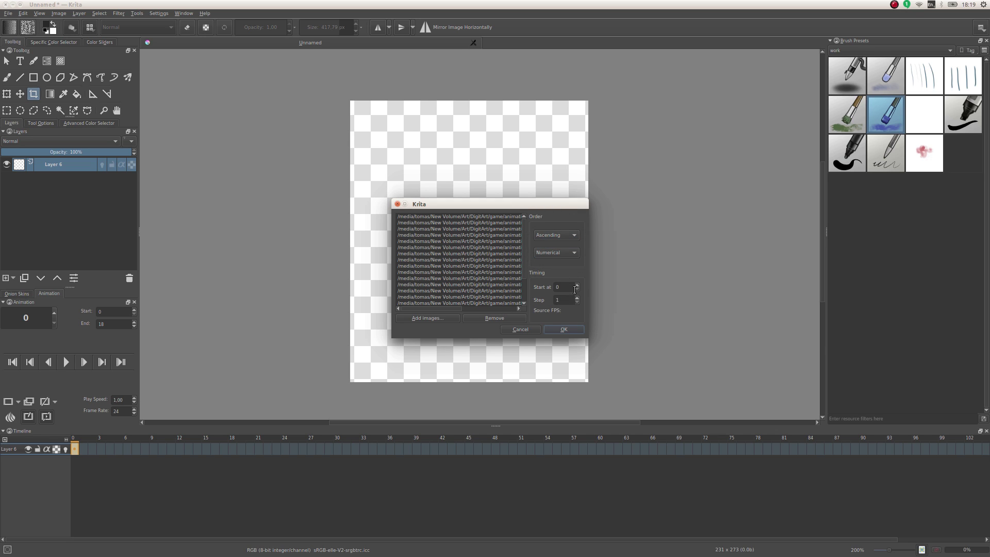
pyautogui.doubleClick(558, 287)
pyautogui.doubleClick(564, 300)
pyautogui.click(564, 330)
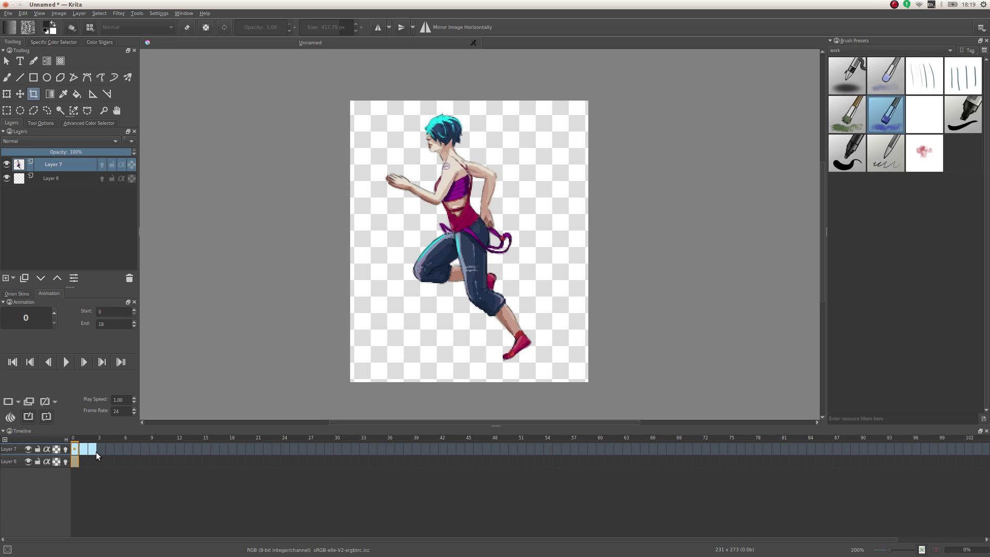
pyautogui.click(157, 440)
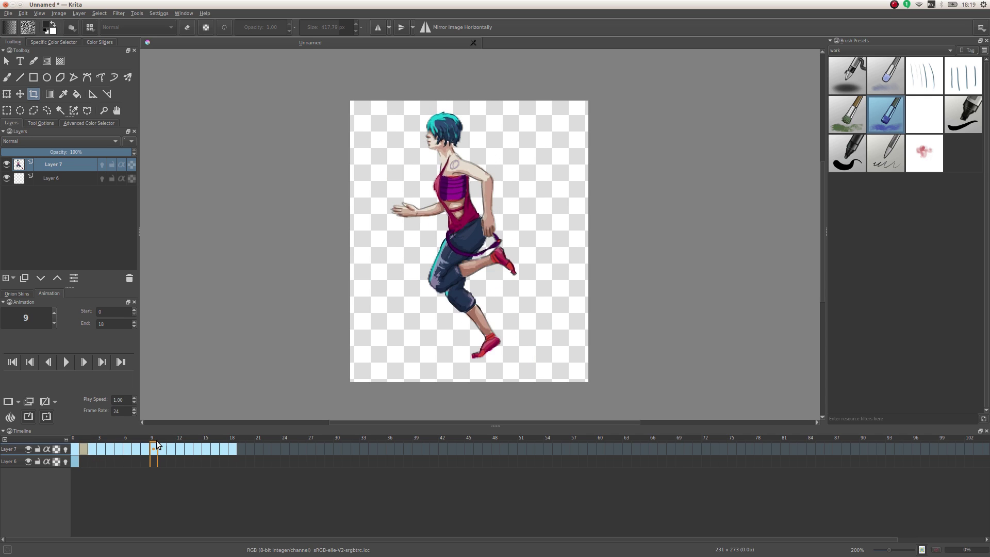
# - Go to frame 18 of Layer 7 and check the animation's end frame setting
pyautogui.click(196, 450)
pyautogui.click(238, 448)
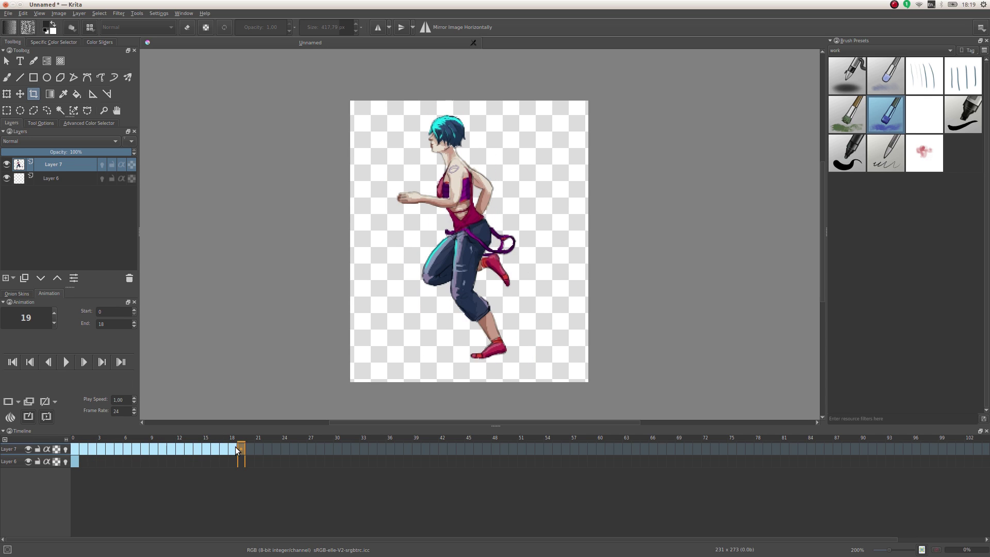
pyautogui.click(234, 447)
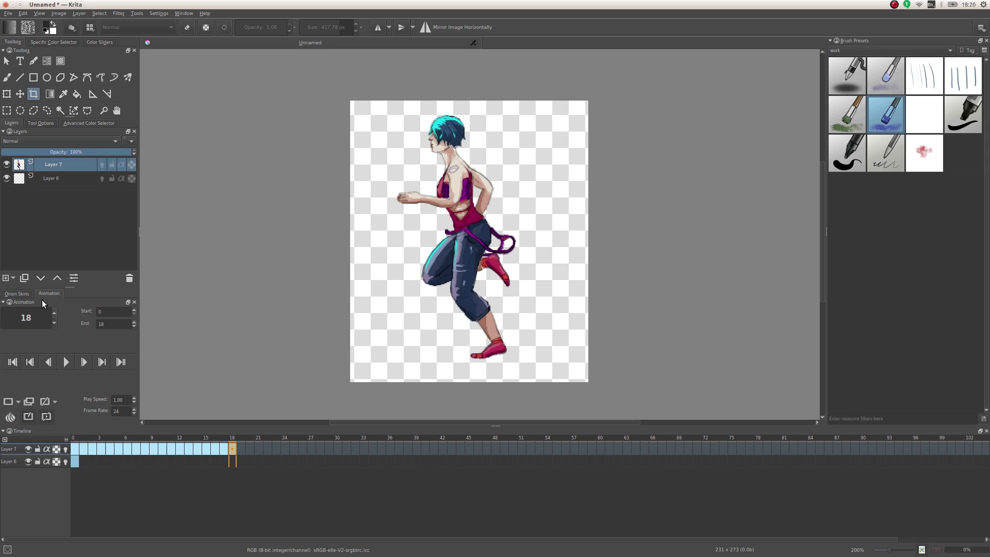
pyautogui.moveTo(104, 322); pyautogui.dragTo(92, 324)
# - Return to frame 0, play the running animation and stop the playback
pyautogui.press('Home')
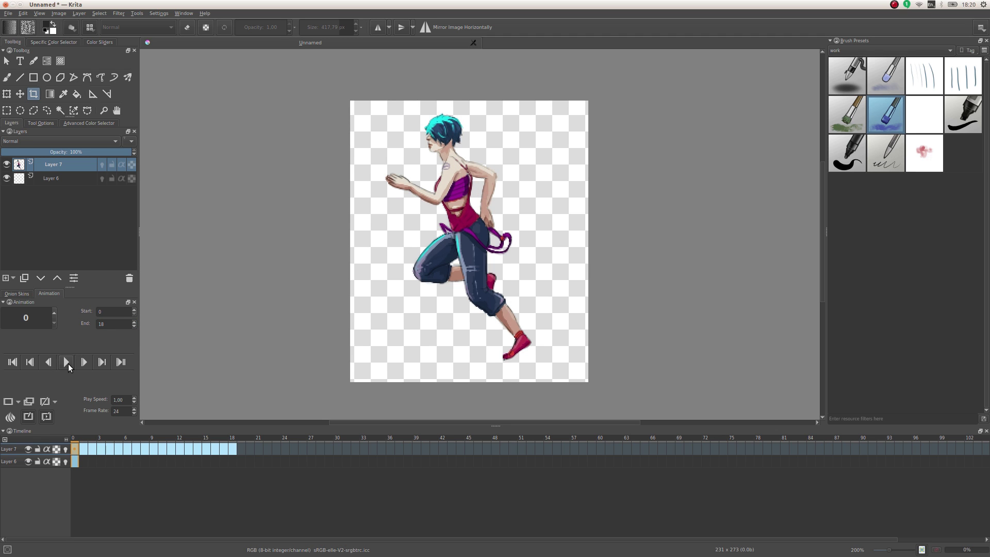
pyautogui.click(66, 362)
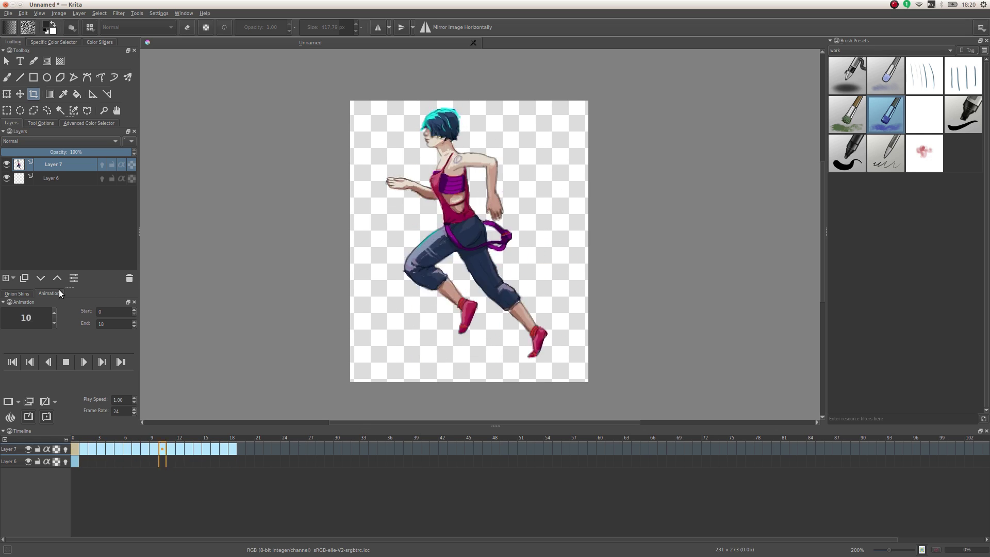
pyautogui.click(66, 364)
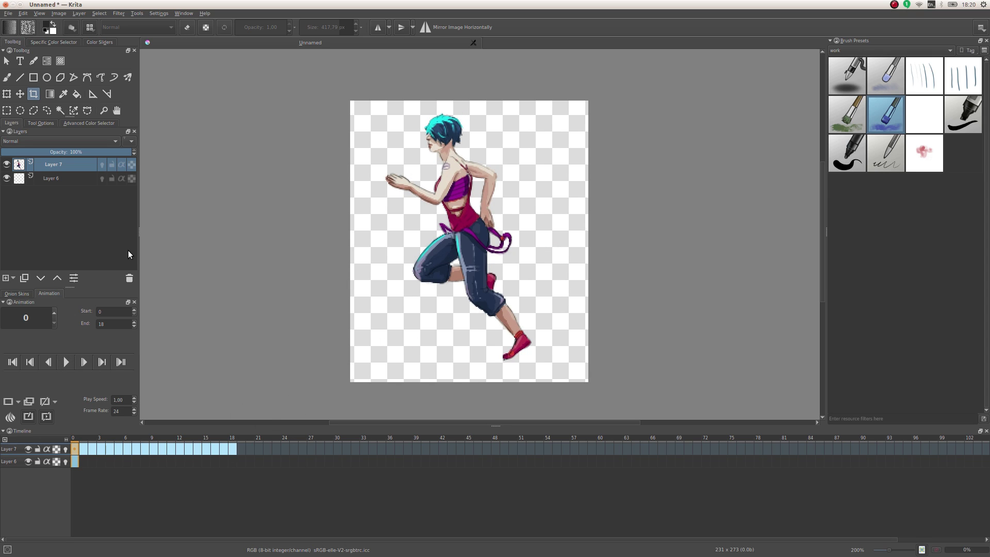
# - View the imported animation at frame 8 and at its first and last frames, ending on frame 0
pyautogui.click(146, 454)
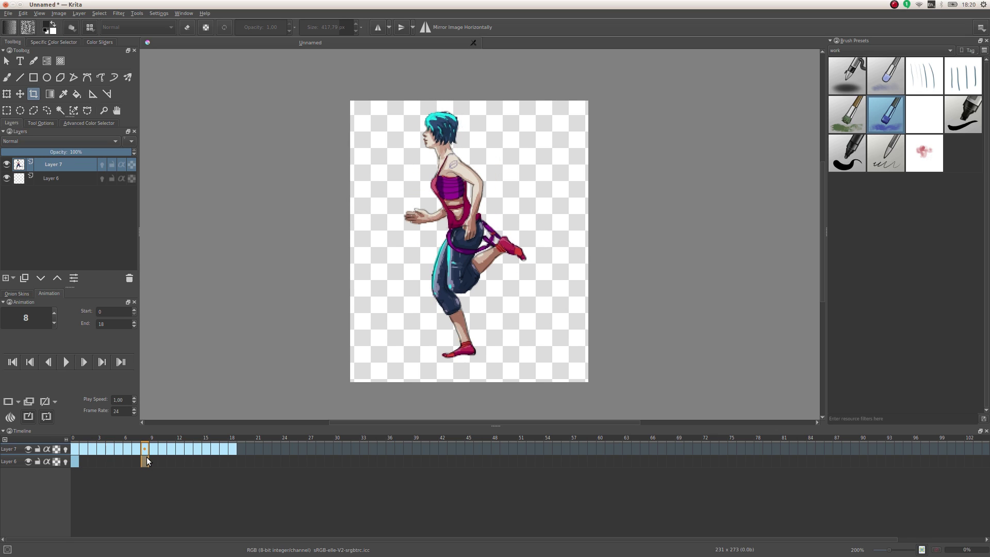
pyautogui.click(75, 446)
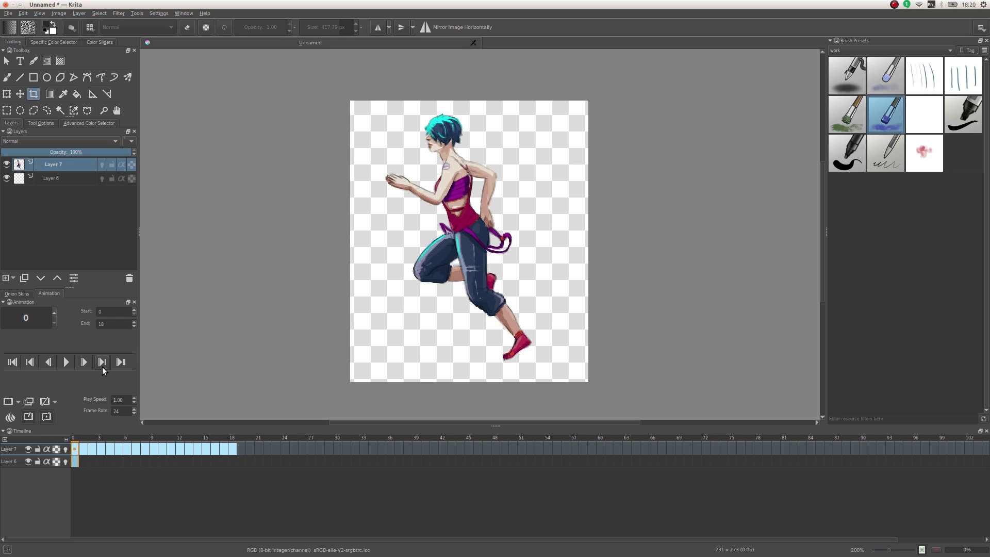
pyautogui.click(233, 448)
pyautogui.click(78, 450)
# - Open the Render Animation settings, move the dialog clear of the artwork and disable video rendering
pyautogui.click(8, 14)
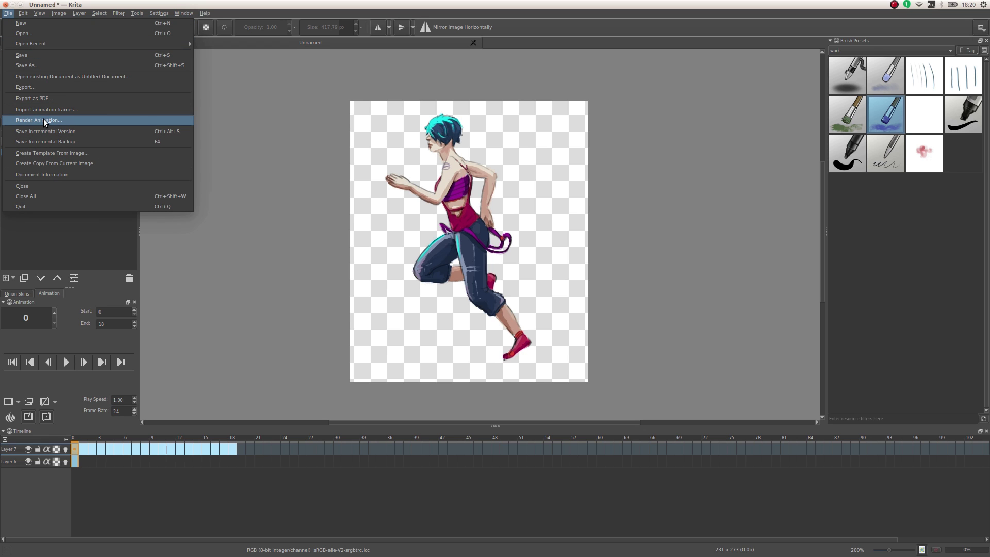
pyautogui.click(43, 120)
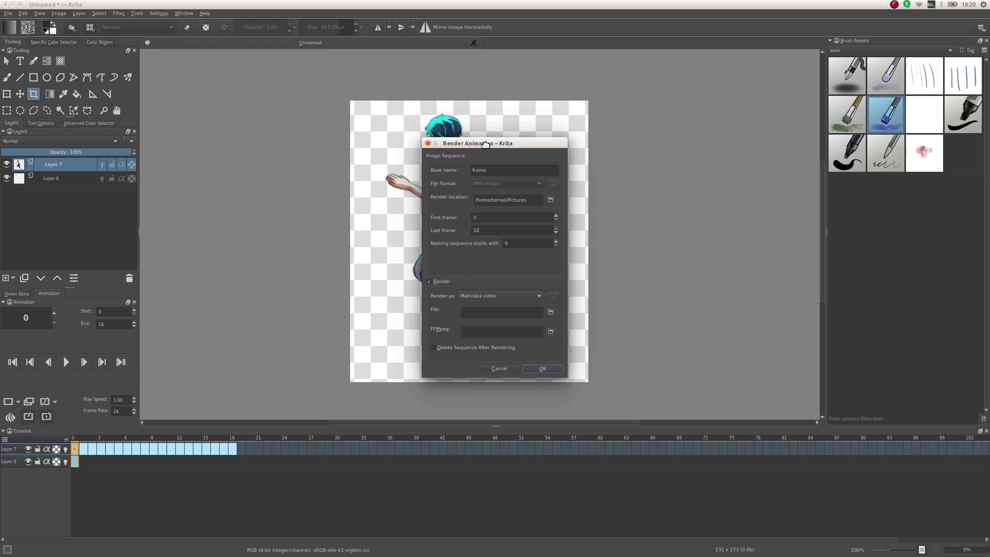
pyautogui.moveTo(485, 144)
pyautogui.mouseDown()
pyautogui.moveTo(651, 83)
pyautogui.moveTo(638, 108)
pyautogui.mouseUp()
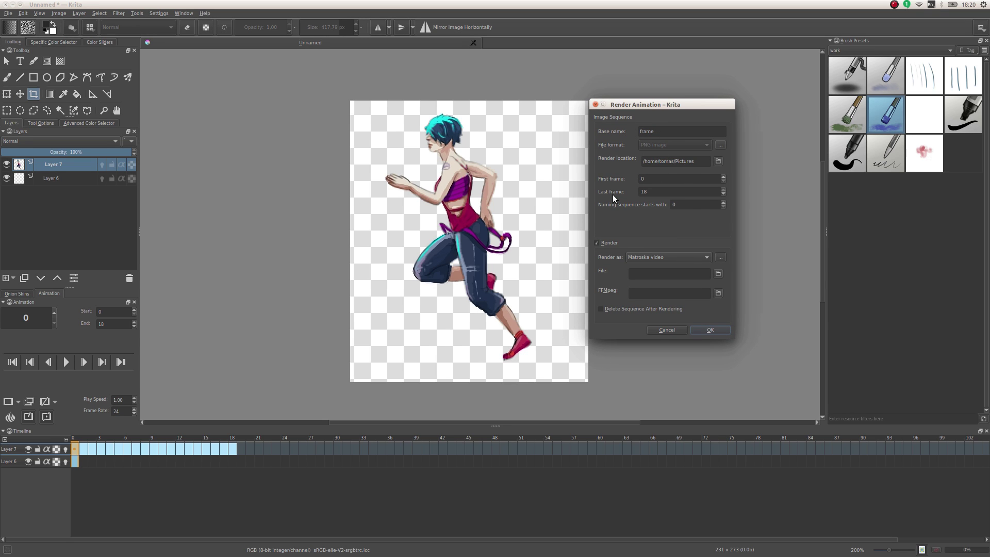
pyautogui.click(598, 243)
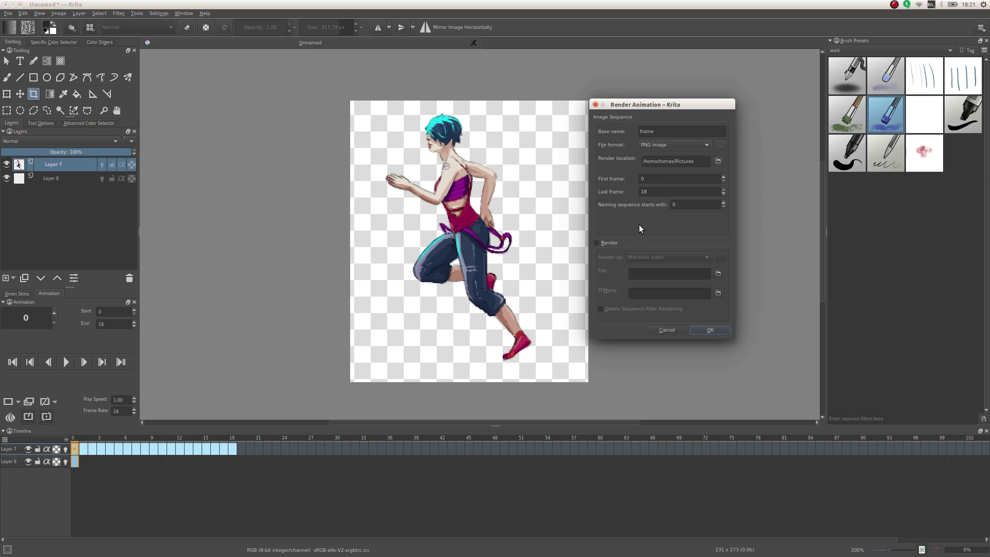
pyautogui.click(598, 242)
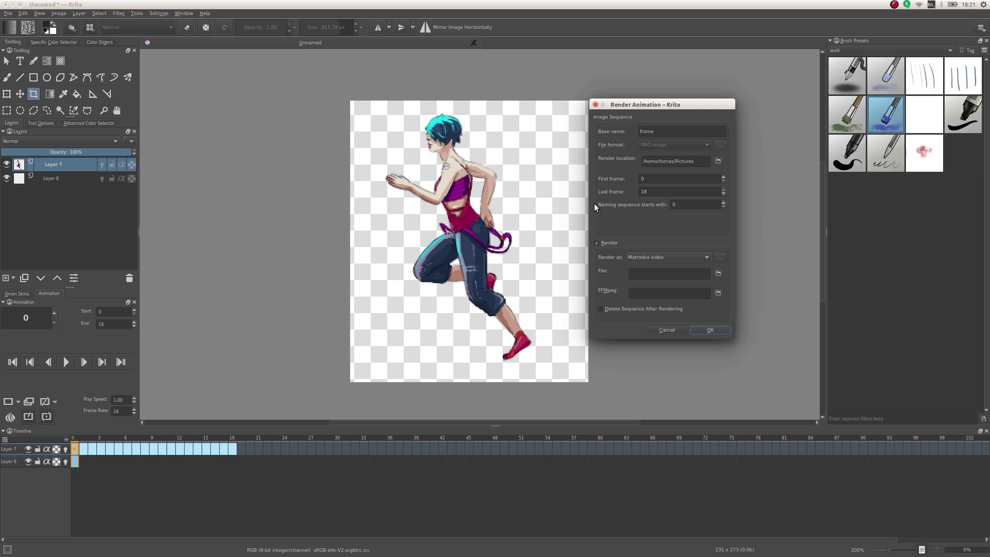
pyautogui.click(596, 243)
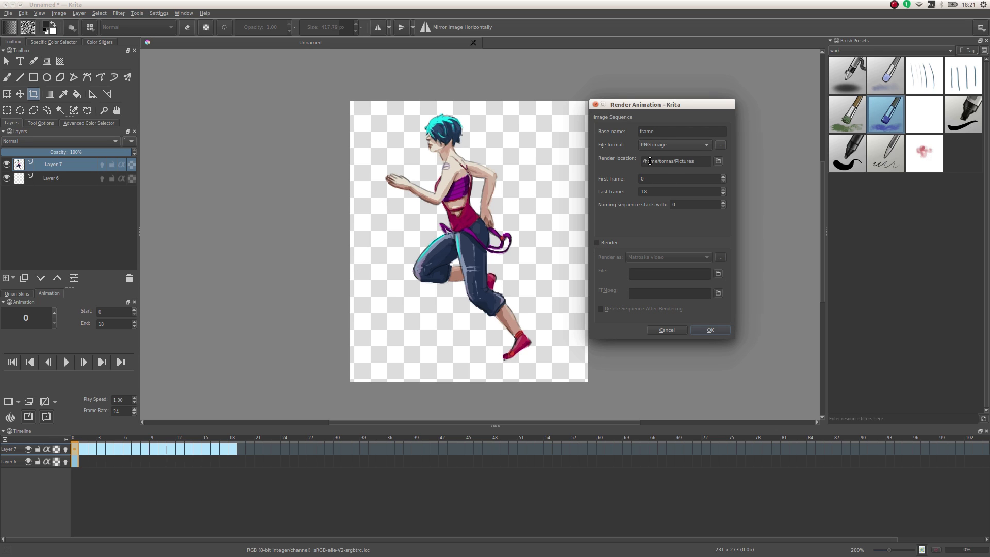
# - Examine the image sequence settings: base name, available file formats, first and last frame, and naming start number
pyautogui.moveTo(654, 129); pyautogui.dragTo(633, 135)
pyautogui.click(656, 144)
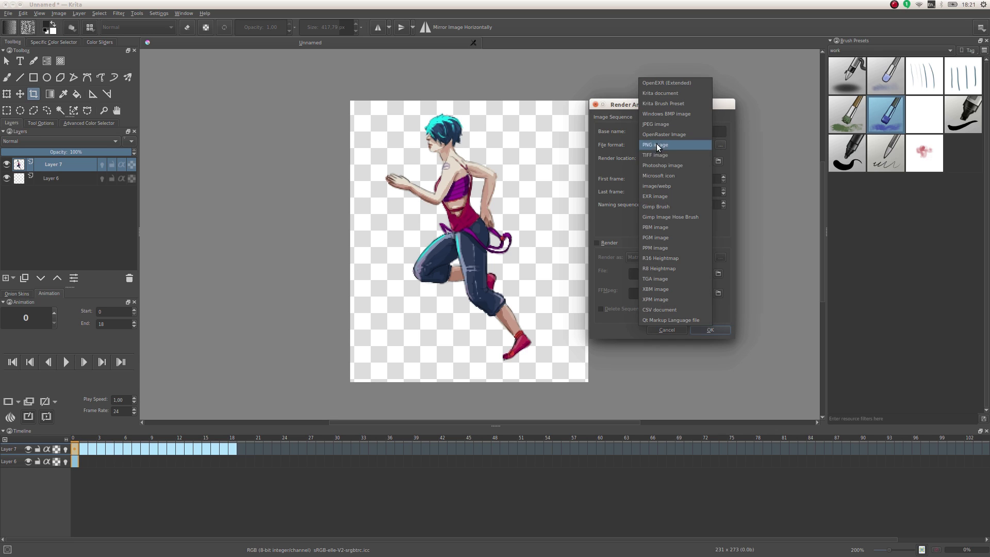
pyautogui.click(668, 144)
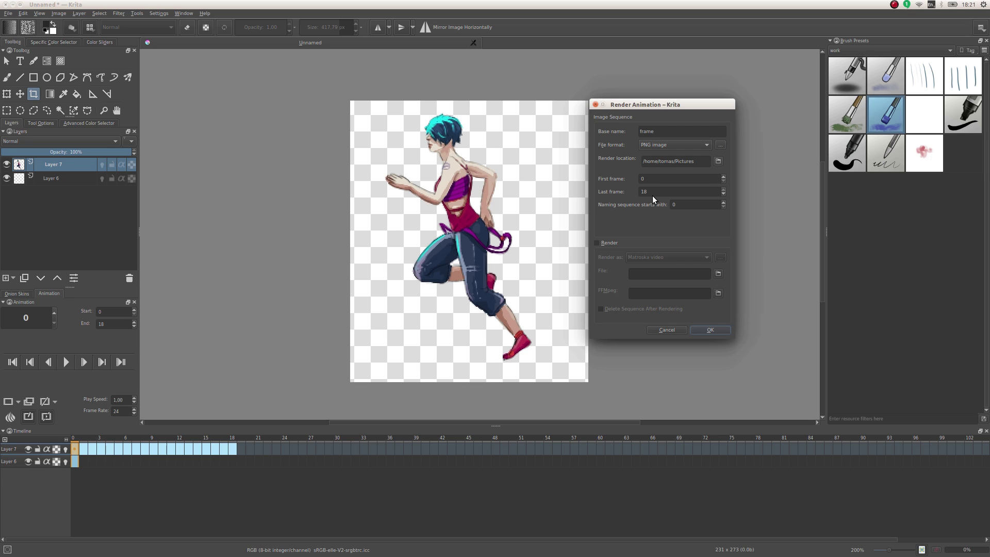
pyautogui.doubleClick(648, 179)
pyautogui.press('Tab')
pyautogui.press('Tab')
pyautogui.click(656, 131)
pyautogui.click(670, 204)
# - Enable video rendering and set the output format to MPEG-4 video
pyautogui.click(596, 242)
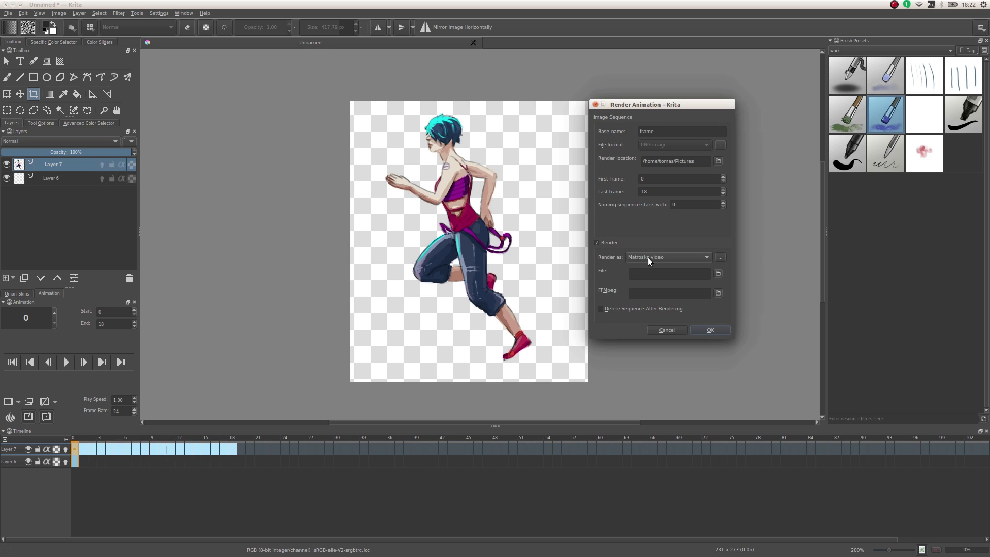
pyautogui.click(648, 257)
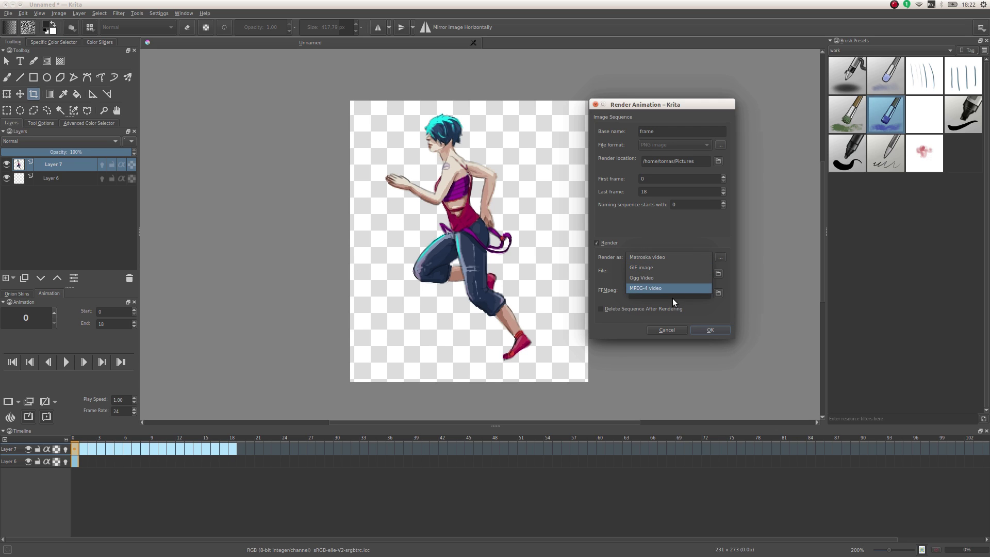
pyautogui.click(627, 279)
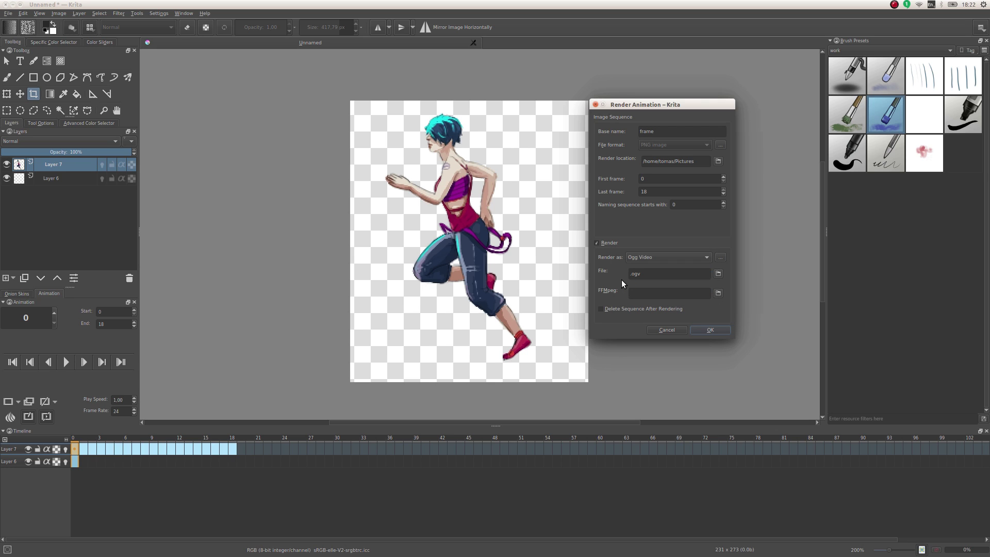
pyautogui.click(647, 253)
pyautogui.click(645, 245)
# - Check where the MPEG-4 video file can be saved and inspect the FFmpeg path setting
pyautogui.click(718, 274)
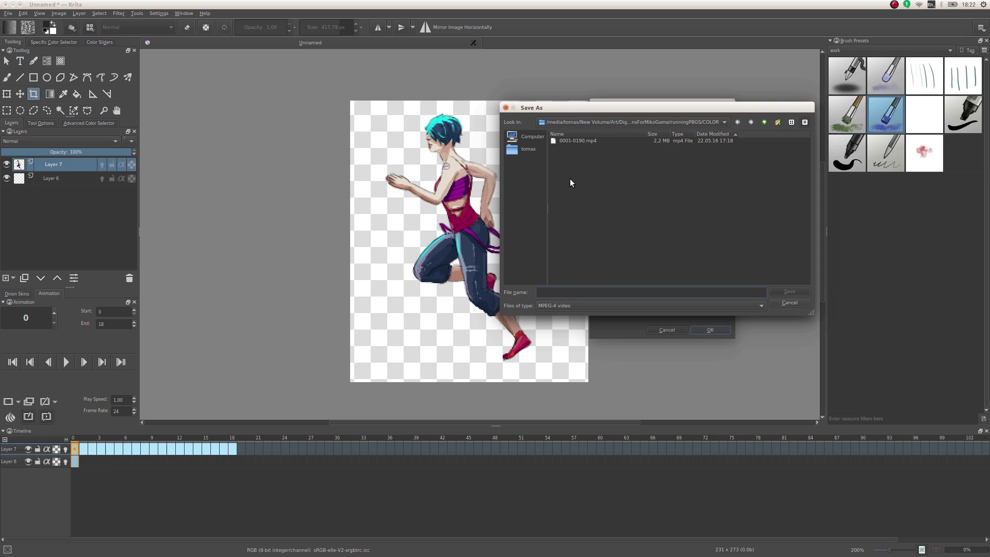
pyautogui.click(788, 302)
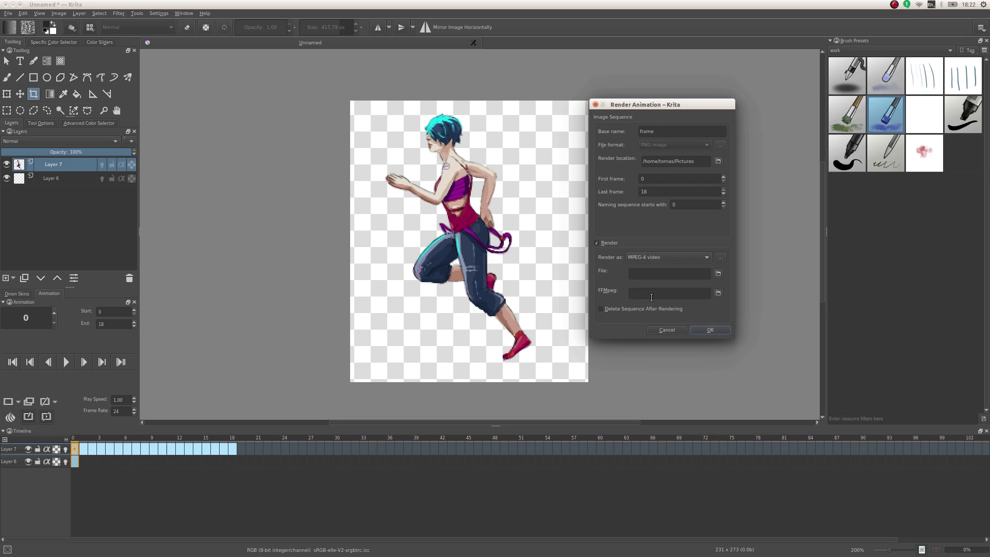
pyautogui.click(640, 298)
# - Switch to the browser showing Krita's Render Animation documentation, uncover the render dialog and select the page's full address
pyautogui.hotkey('alt', 'Tab')
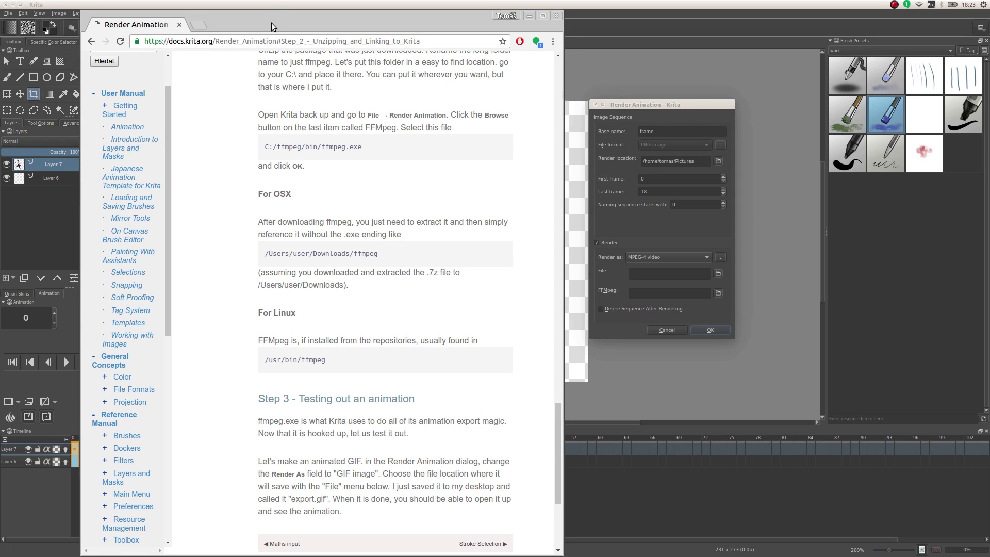
pyautogui.moveTo(271, 22); pyautogui.dragTo(193, 25)
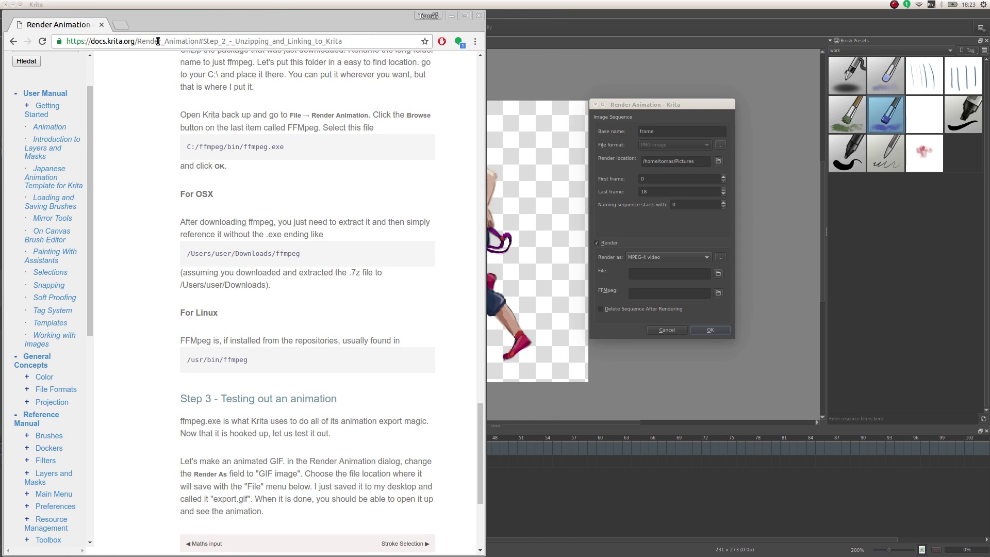
pyautogui.moveTo(84, 41)
pyautogui.mouseDown()
pyautogui.moveTo(369, 48)
pyautogui.moveTo(66, 42)
pyautogui.mouseUp()
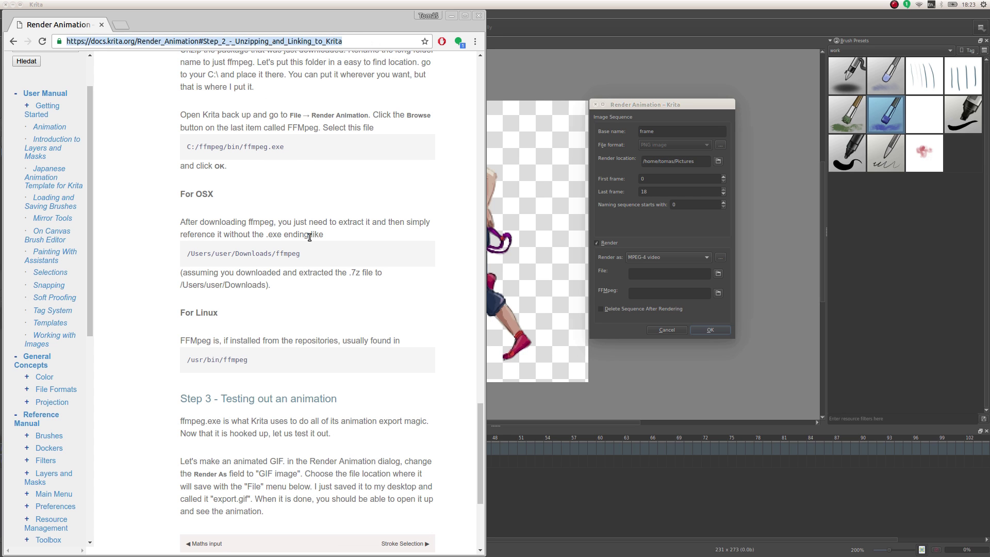
# - Review the documentation's FFmpeg download and linking instructions for Windows, OSX and Linux, and return to Krita
pyautogui.scroll(5, 307, 228)
pyautogui.scroll(6, 316, 231)
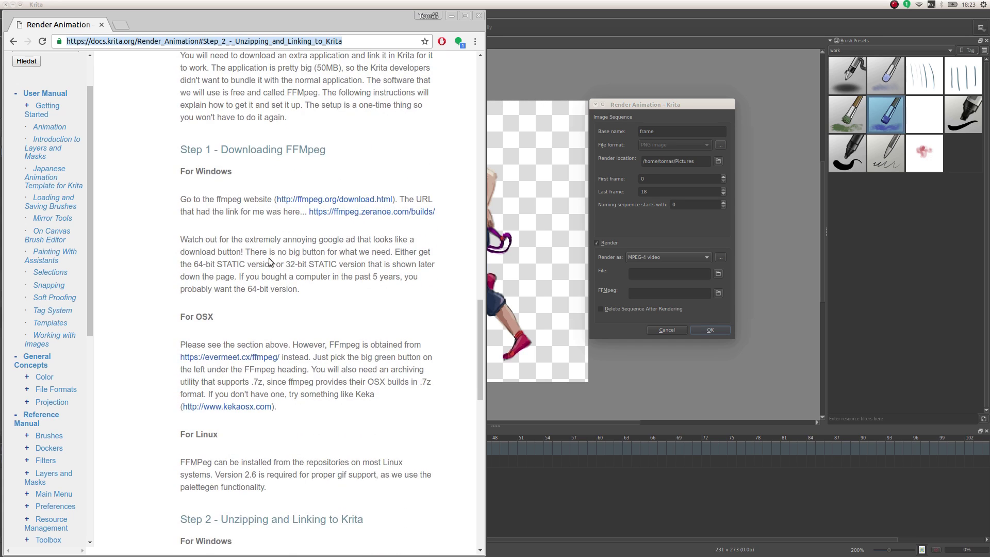
pyautogui.scroll(-2, 289, 216)
pyautogui.scroll(4, 243, 199)
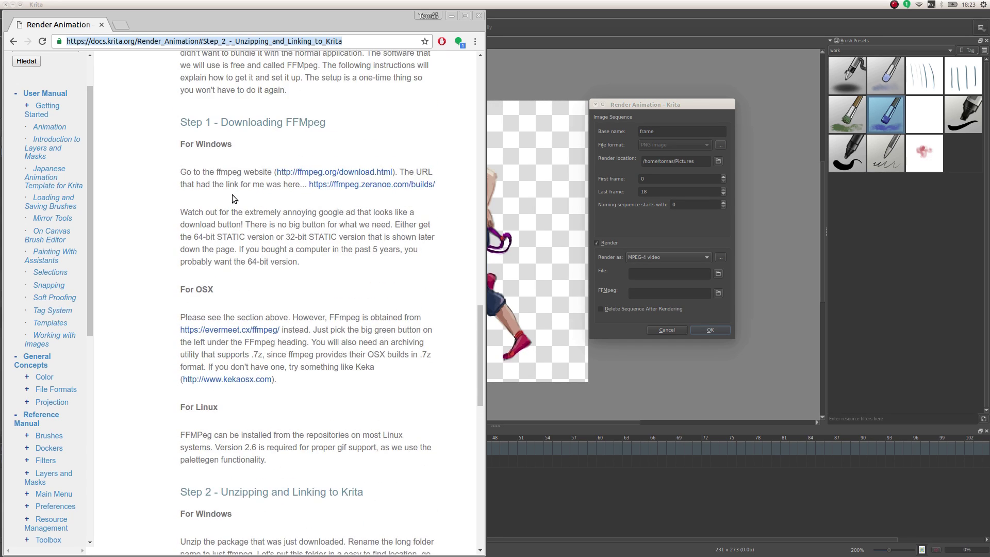
pyautogui.scroll(-4, 232, 194)
pyautogui.scroll(-1, 221, 335)
pyautogui.scroll(-7, 220, 372)
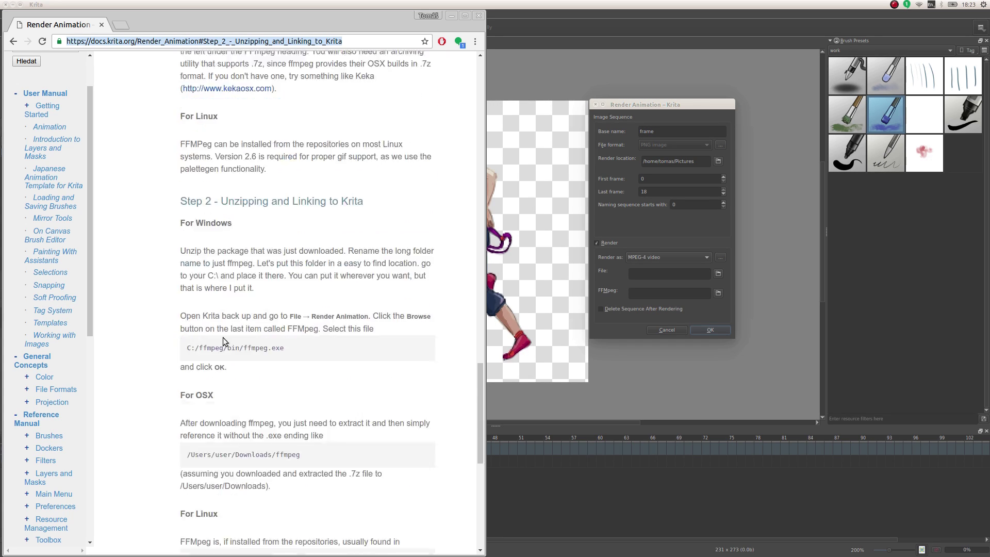
pyautogui.click(325, 262)
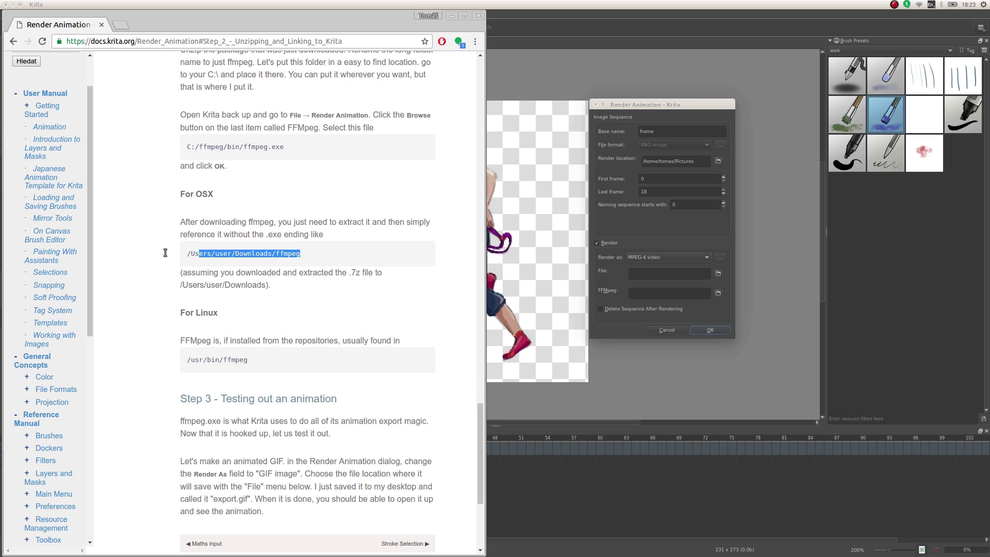
pyautogui.scroll(-2, 281, 295)
pyautogui.scroll(2, 311, 367)
pyautogui.scroll(5, 312, 367)
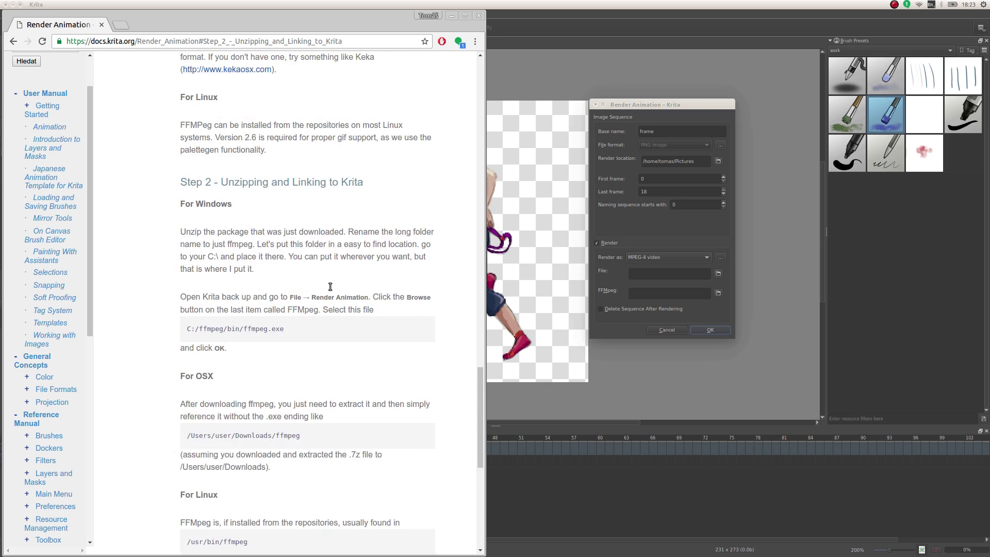
pyautogui.click(451, 15)
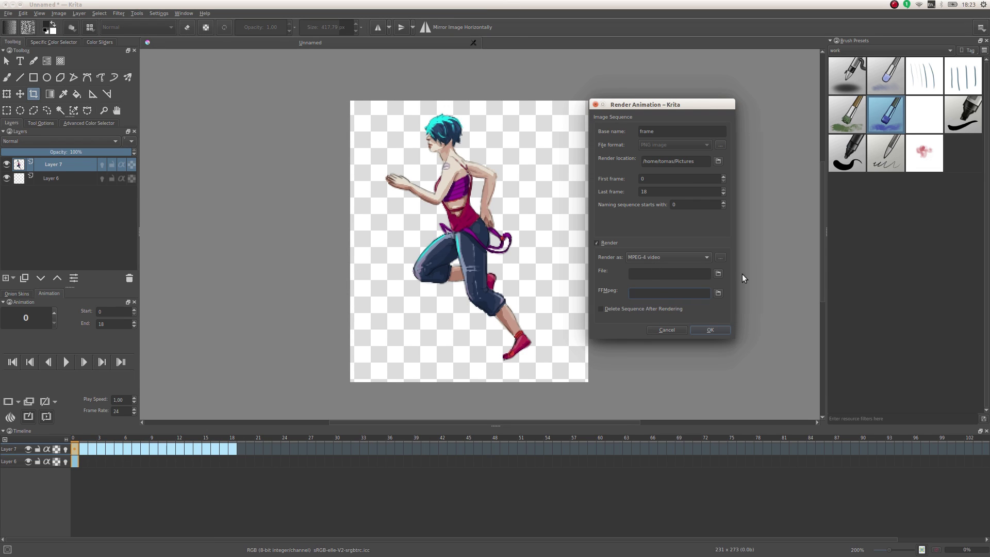
# - Set the render format to GIF image and name the output file dgfgd.gif
pyautogui.click(718, 273)
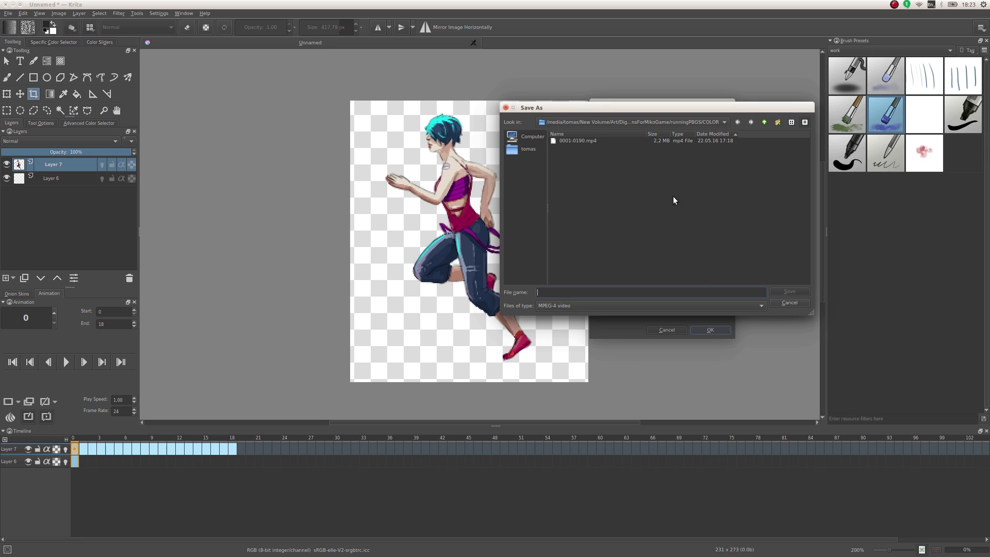
pyautogui.click(788, 303)
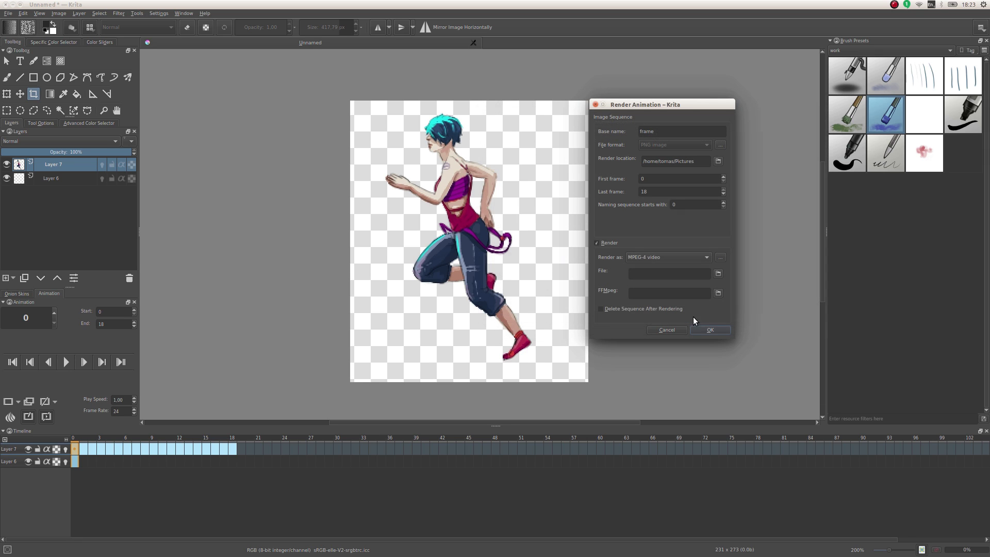
pyautogui.click(663, 258)
pyautogui.click(651, 257)
pyautogui.click(651, 258)
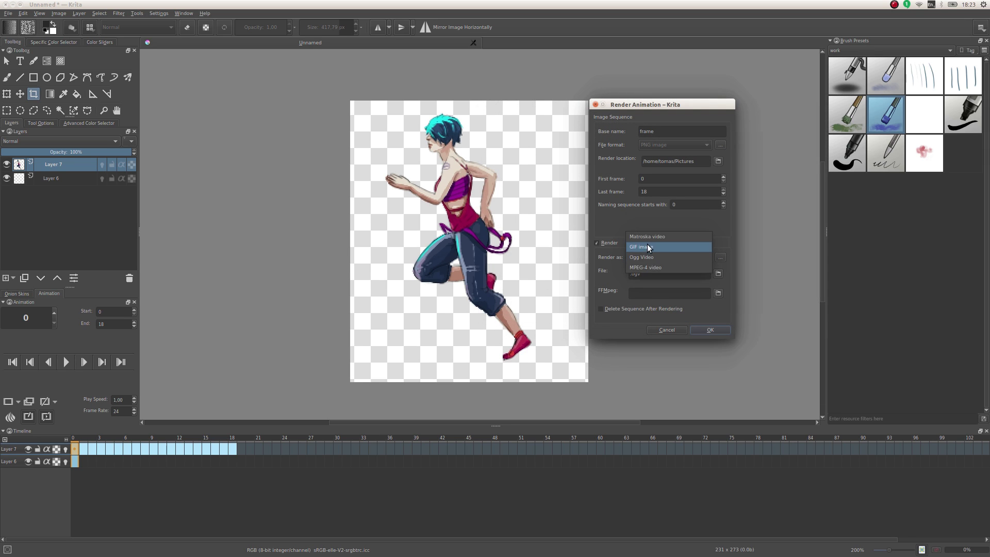
pyautogui.click(647, 244)
pyautogui.click(628, 276)
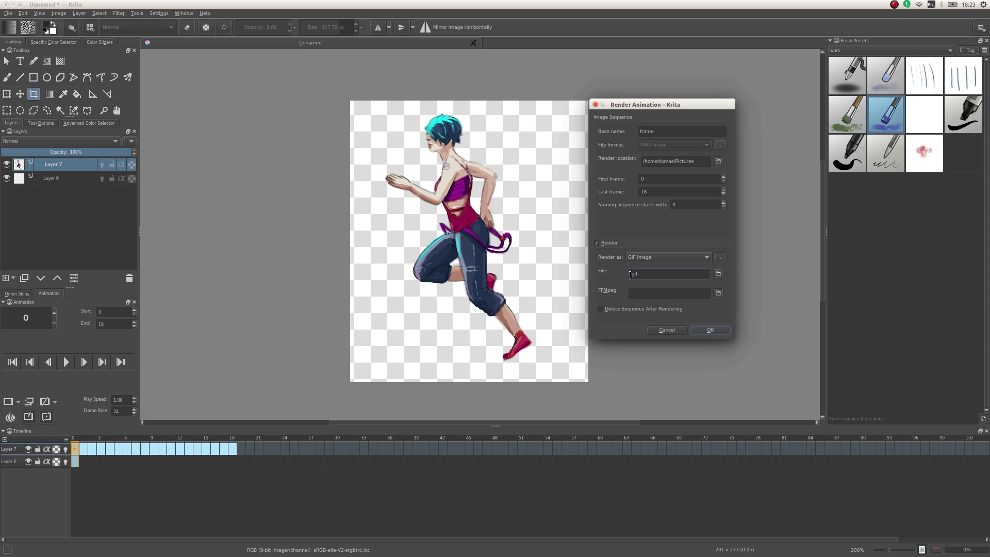
pyautogui.write('dgfgd')
# - Try to render the animation as a GIF with the FFmpeg location left empty
pyautogui.click(642, 292)
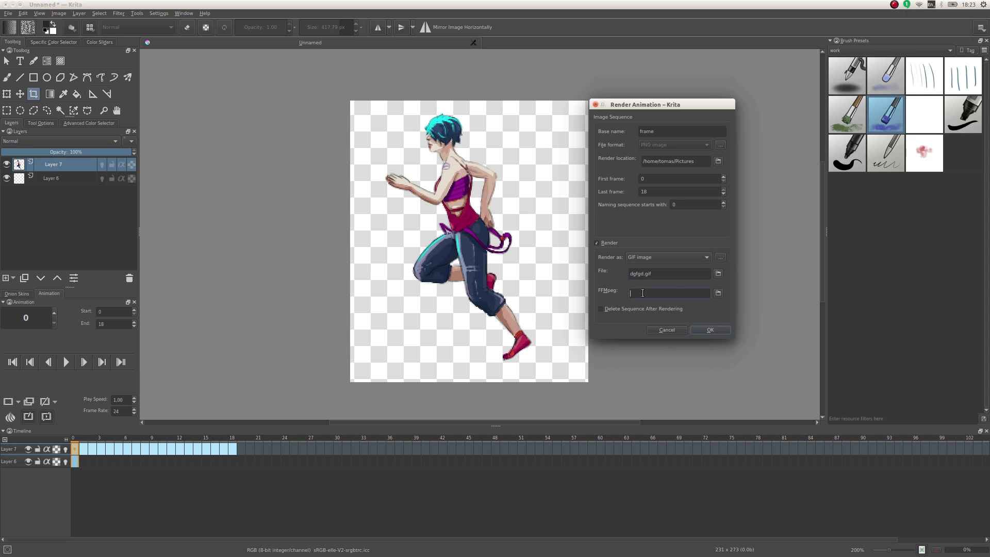
pyautogui.click(718, 293)
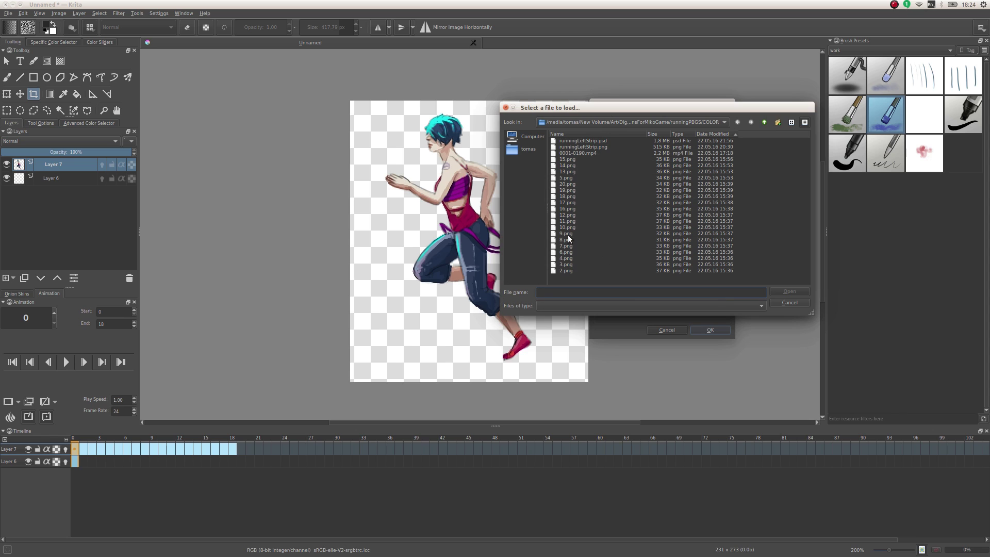
pyautogui.click(789, 302)
pyautogui.click(709, 331)
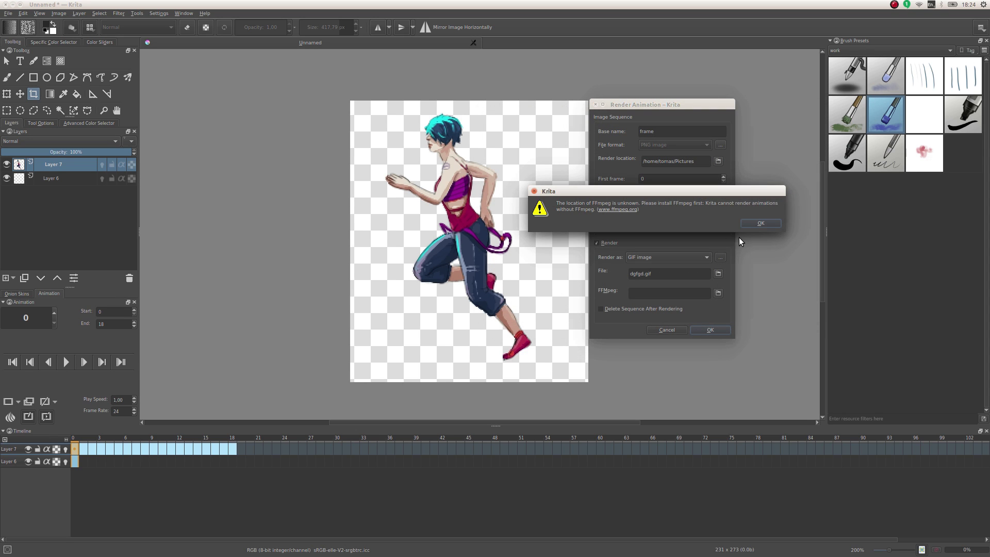
pyautogui.click(761, 223)
# - Set the FFmpeg location to SVCD.py in /usr/share/blender/2.78/scripts/presets/ffmpeg and start rendering the GIF
pyautogui.click(717, 294)
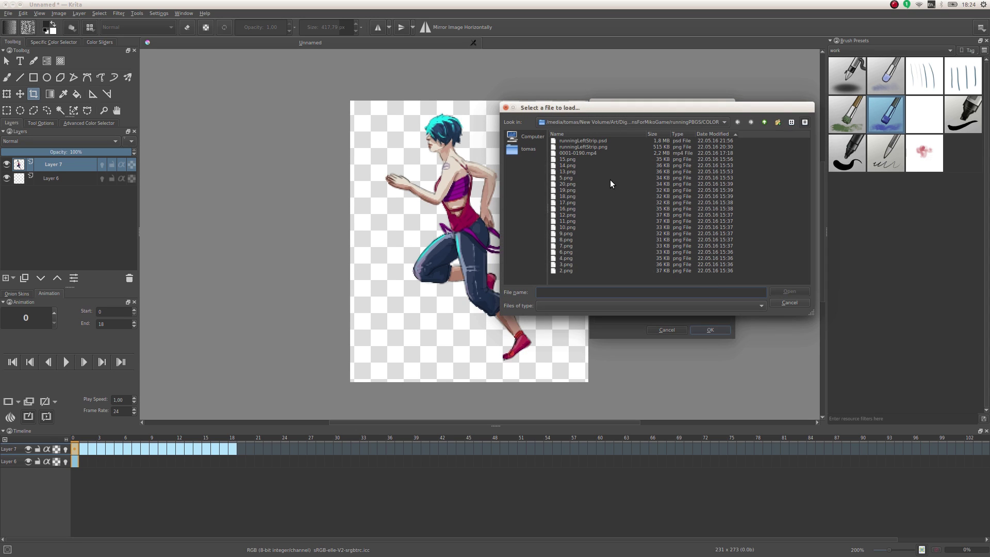
pyautogui.click(727, 121)
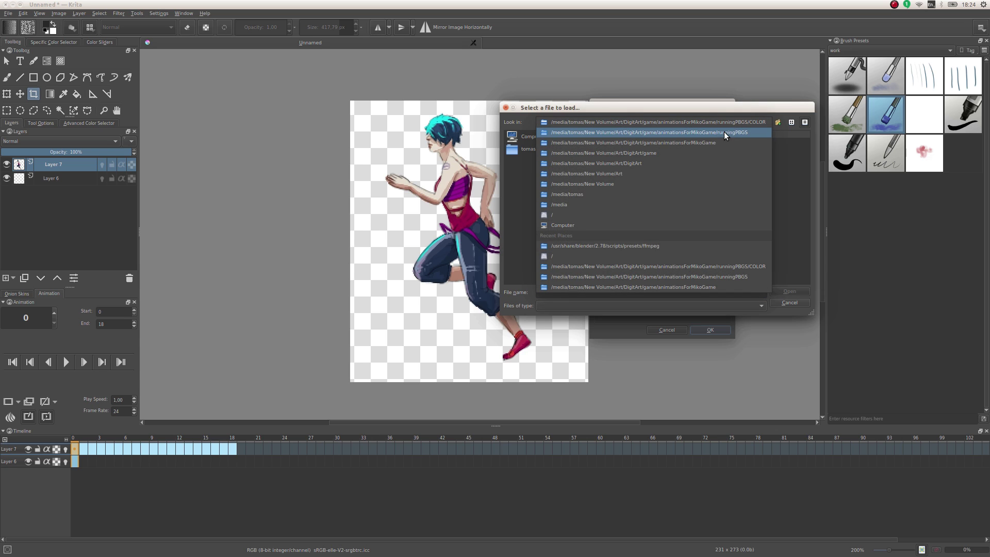
pyautogui.click(662, 245)
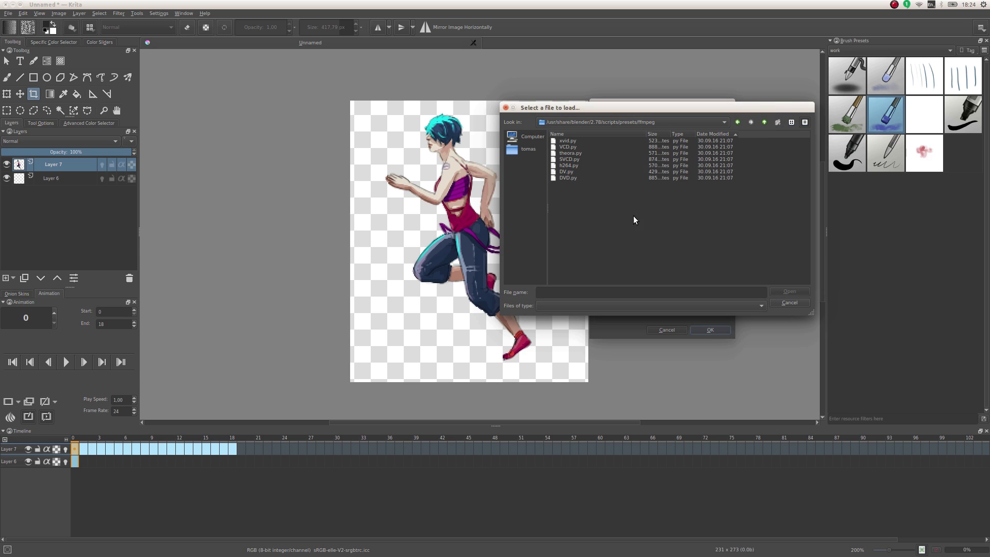
pyautogui.doubleClick(594, 159)
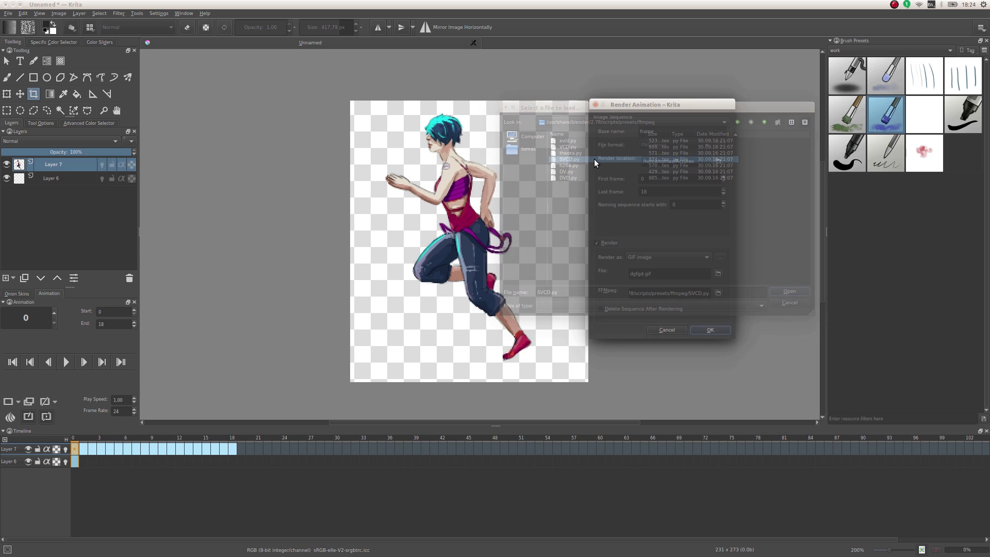
pyautogui.click(709, 329)
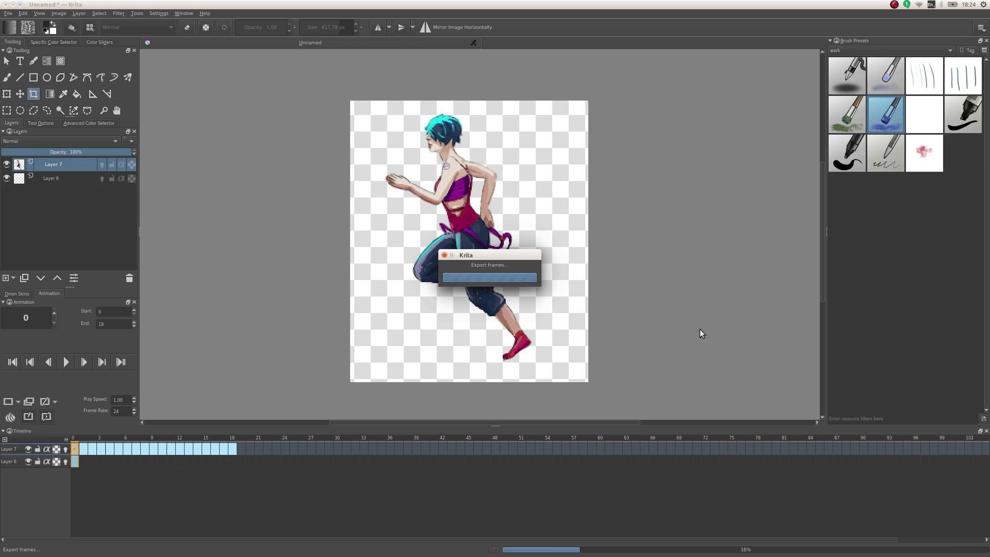